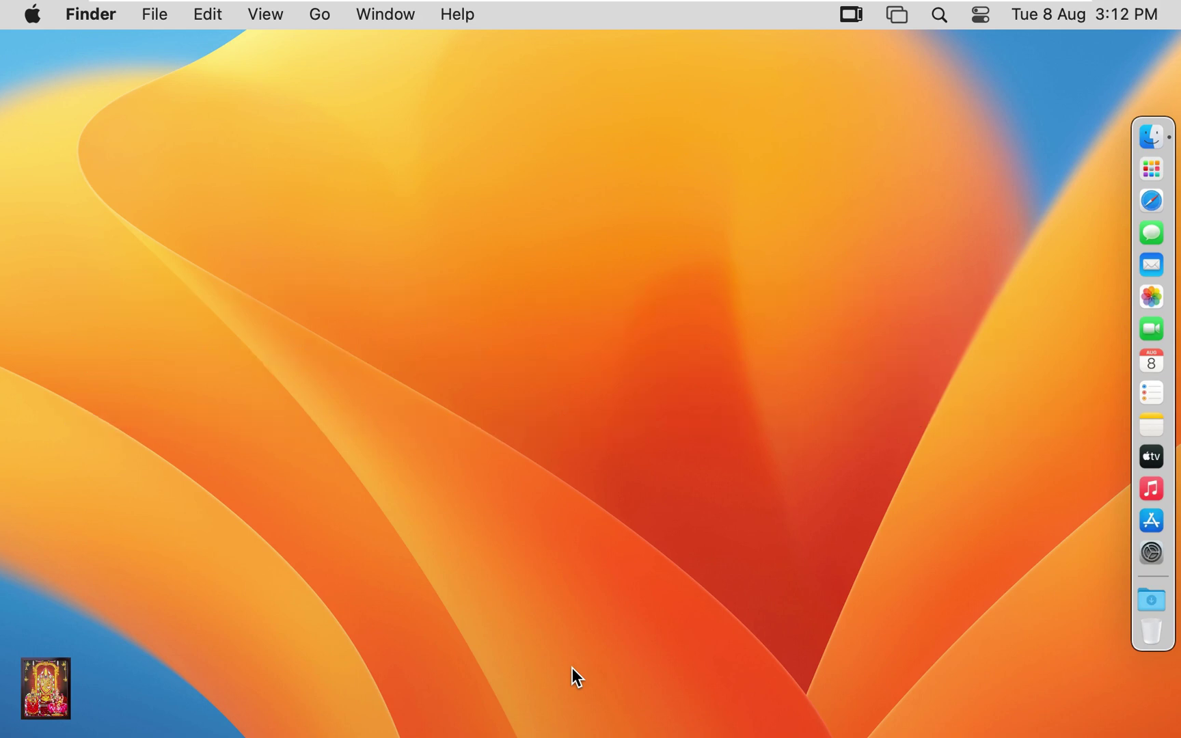
- Launch Terminal from Go > Utilities and close the Utilities window
{"action": "left_click", "coordinate": [324, 18]}
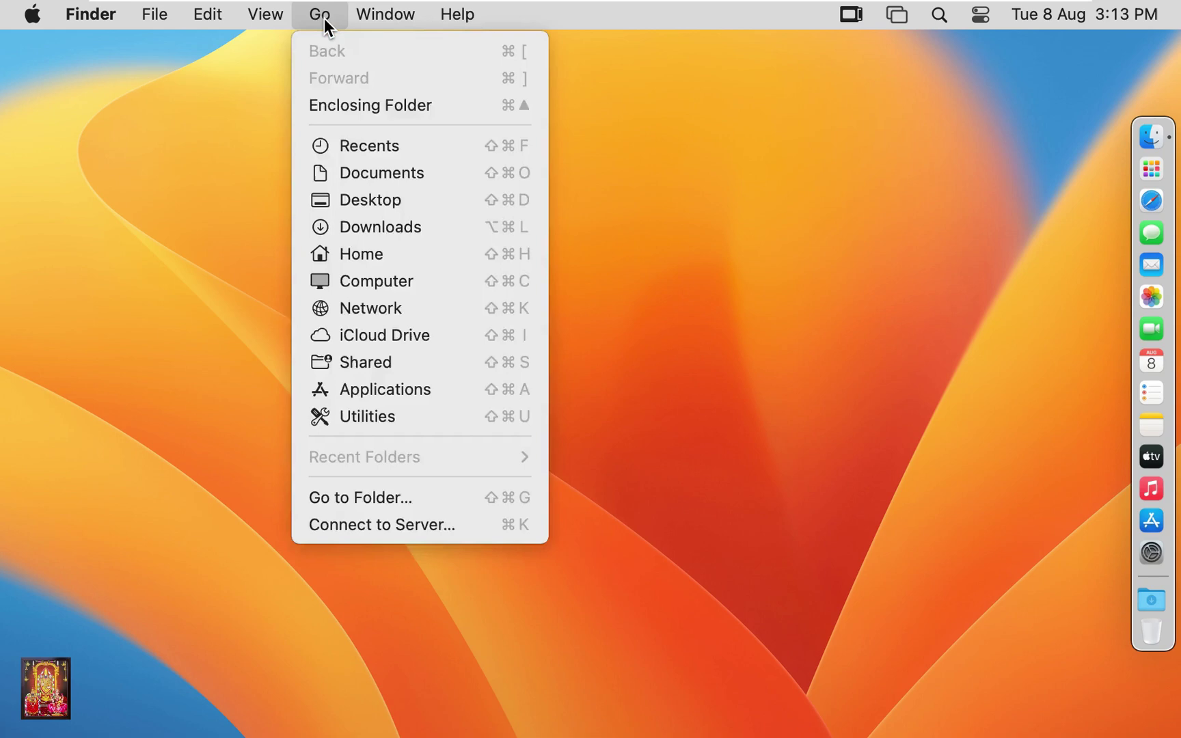
{"action": "left_click", "coordinate": [379, 405]}
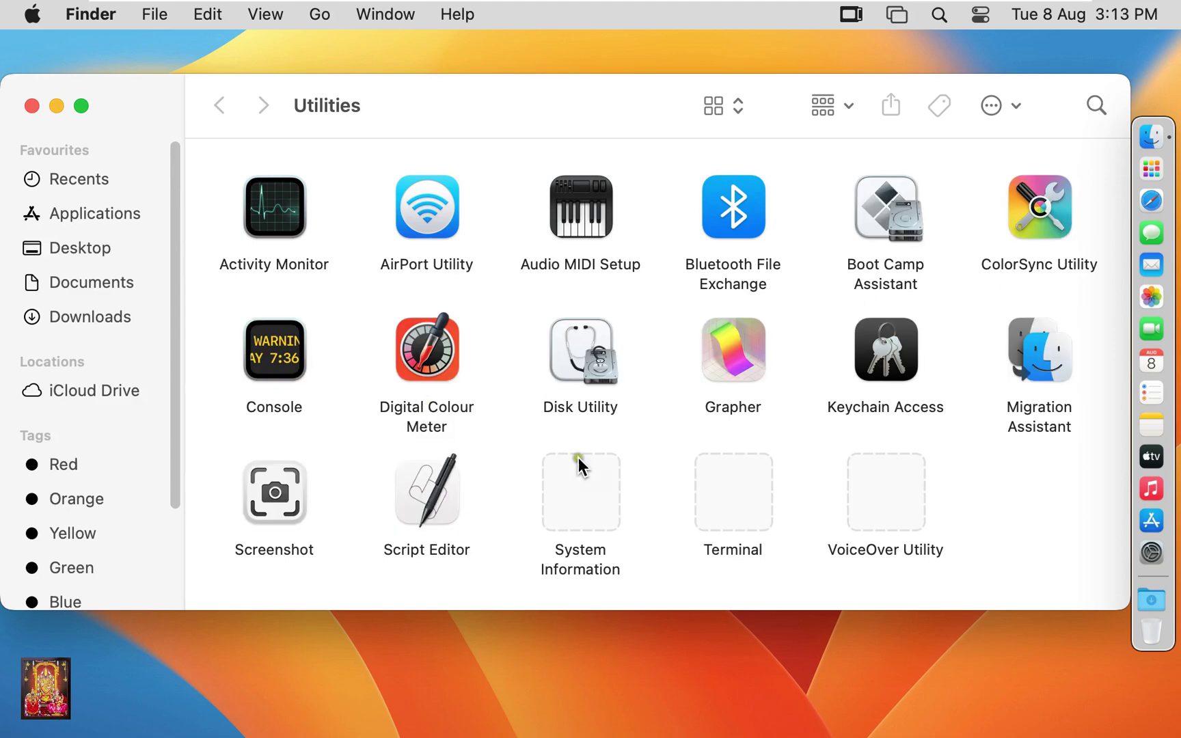
{"action": "double_click", "coordinate": [734, 496]}
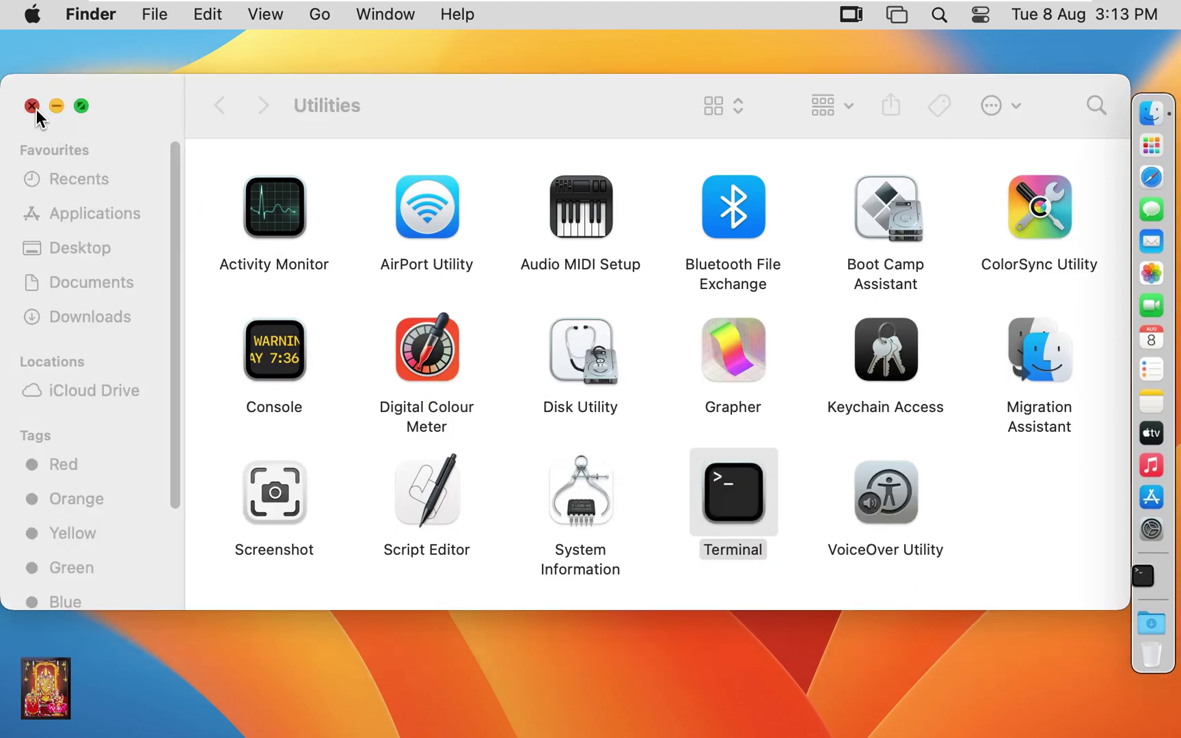
{"action": "left_click", "coordinate": [36, 109]}
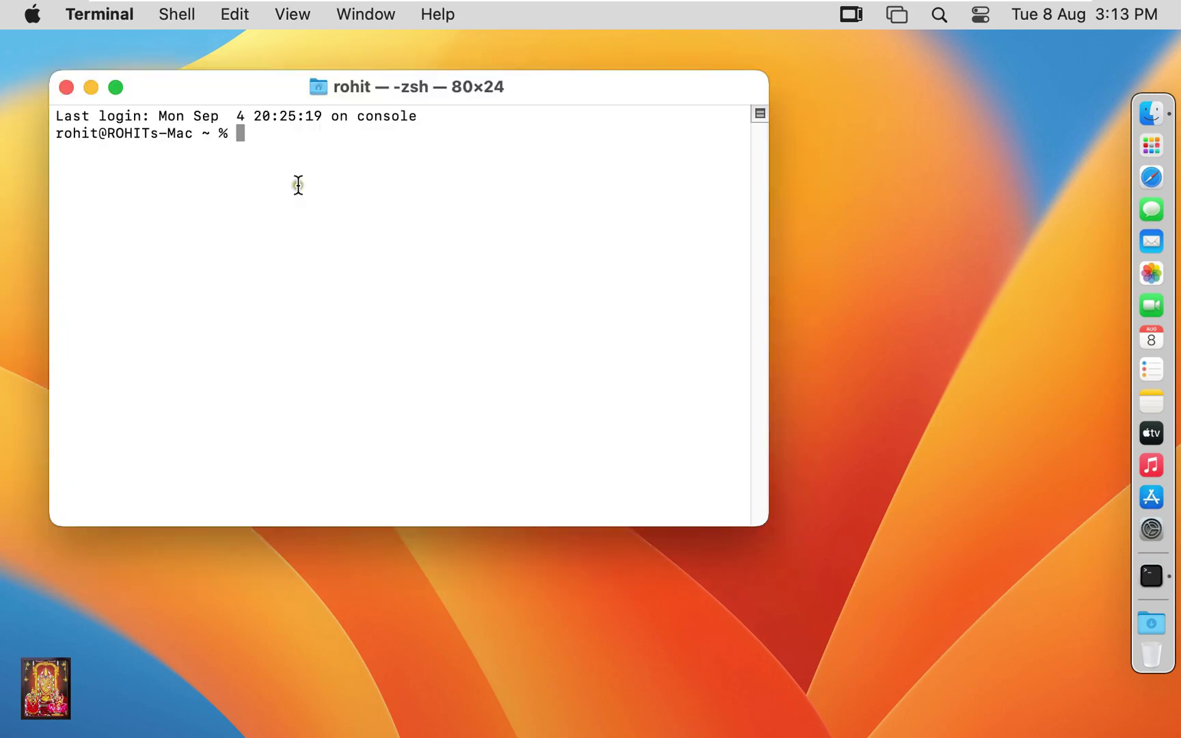
{"action": "type", "text": "i"}
{"action": "type", "text": "fconfig"}
- Run ifconfig and highlight the Mac's inet address 192.168.1.12
{"action": "key", "text": "Return"}
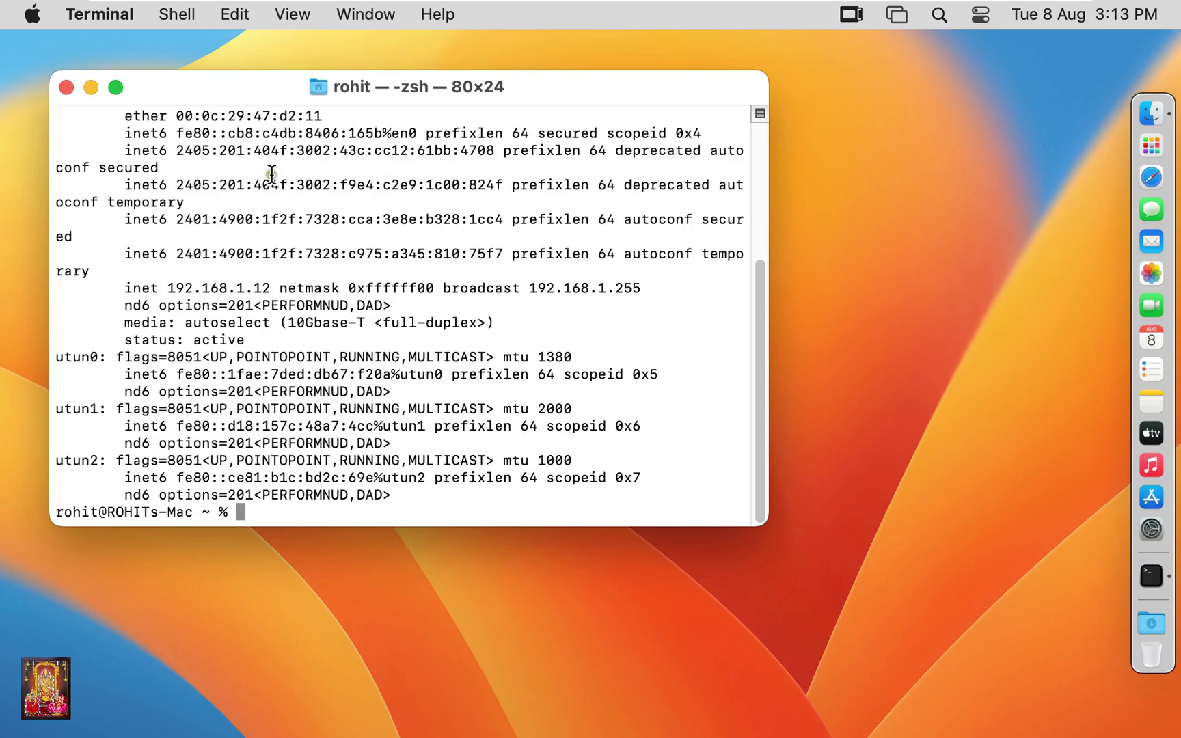
{"action": "mouse_move", "coordinate": [167, 289]}
{"action": "left_mouse_down"}
{"action": "mouse_move", "coordinate": [269, 292]}
{"action": "mouse_move", "coordinate": [293, 276]}
{"action": "left_mouse_up"}
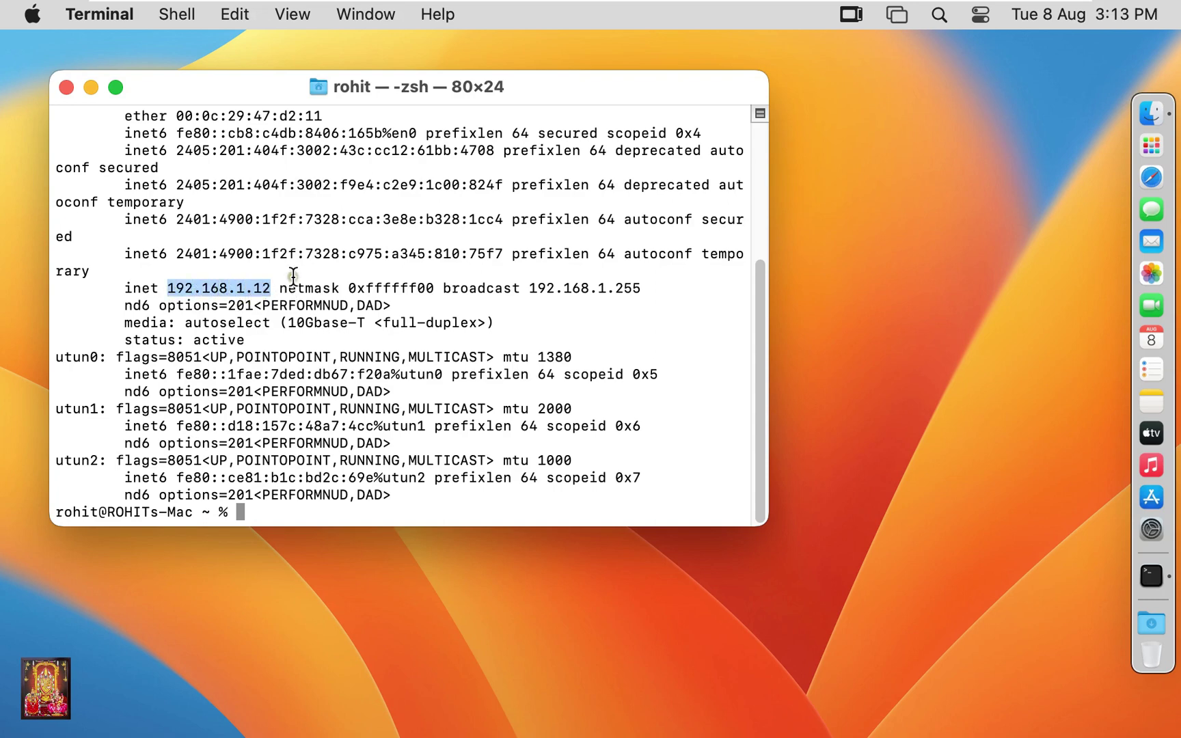
{"action": "left_click", "coordinate": [292, 275]}
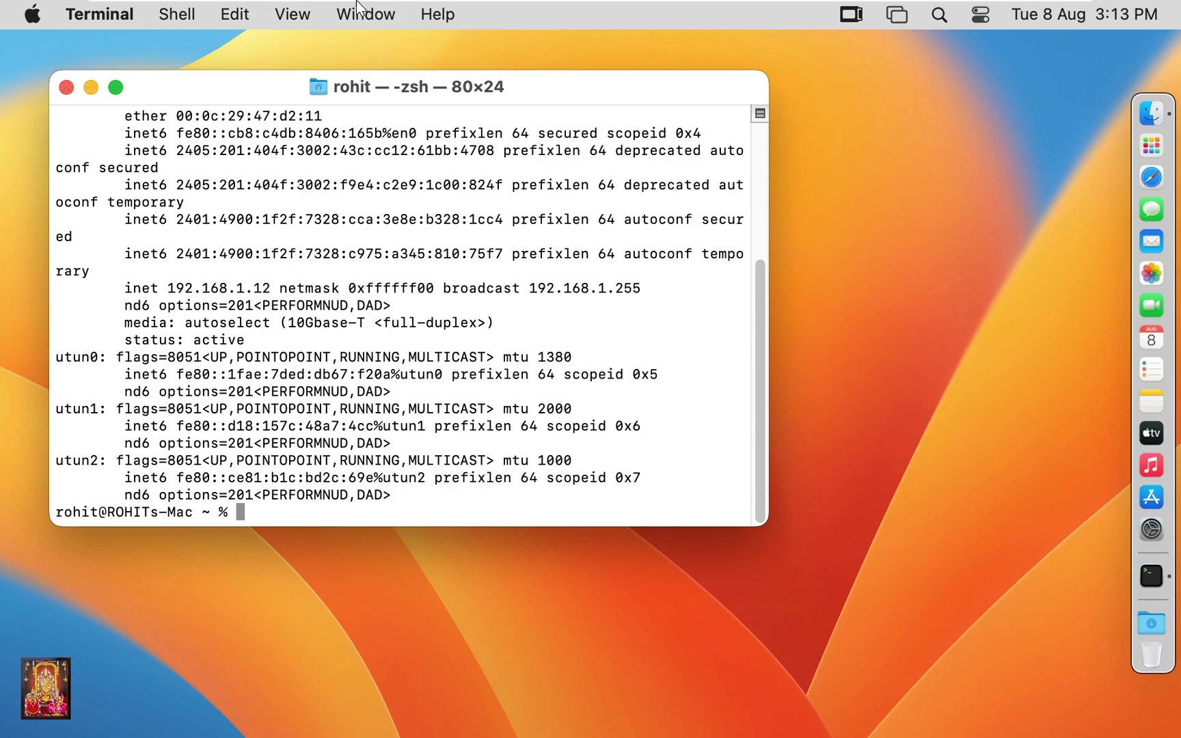
- On the Windows 11 VM, launch Command Prompt via Start > Run > cmd
{"action": "left_click", "coordinate": [808, 16]}
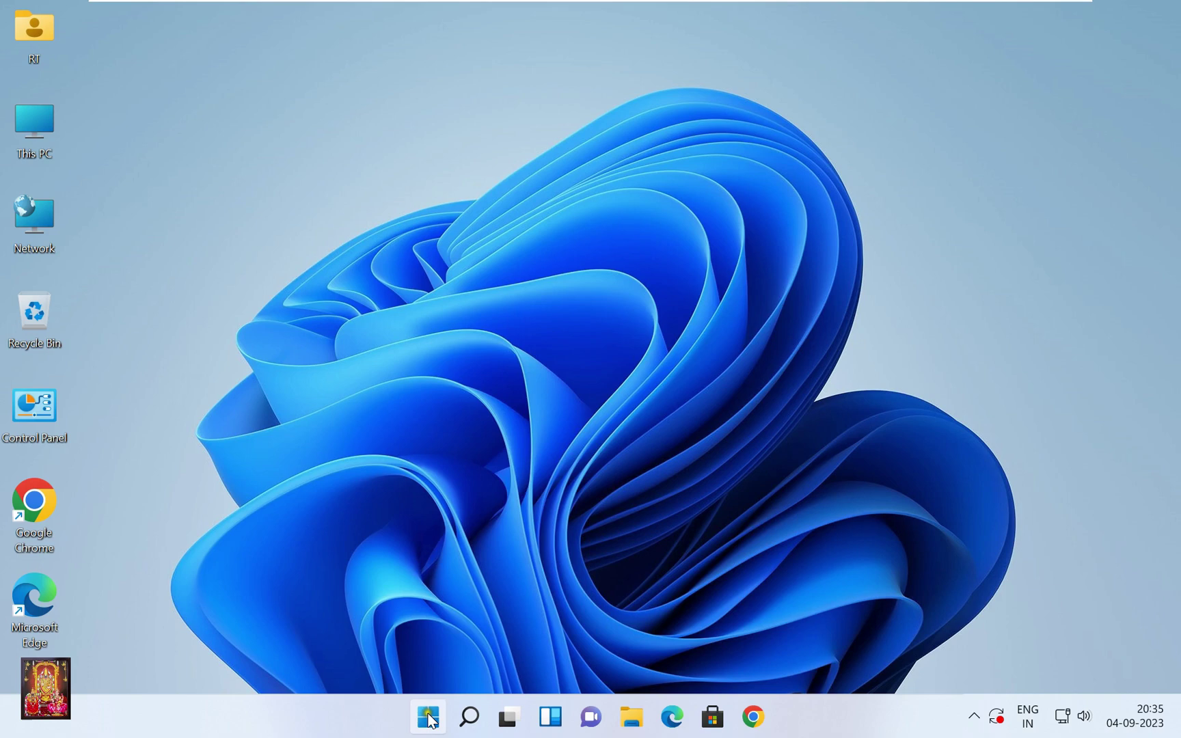
{"action": "left_click", "coordinate": [427, 719]}
{"action": "right_click", "coordinate": [428, 720]}
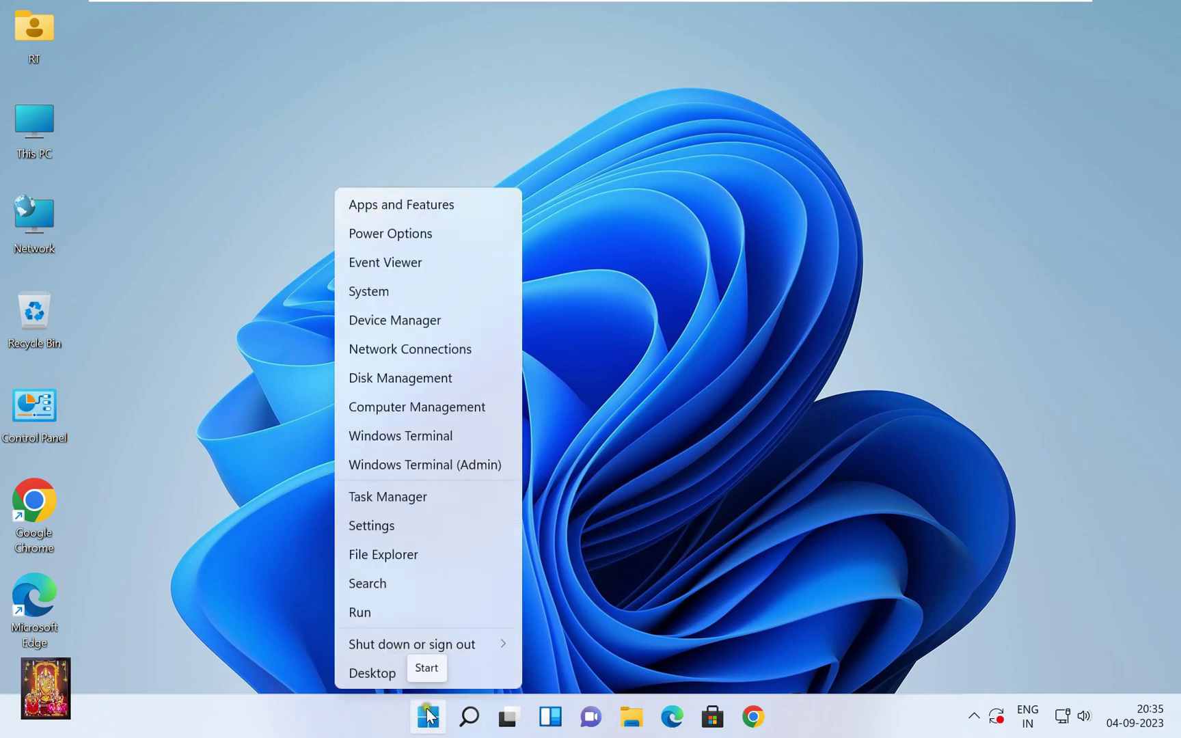
{"action": "left_click", "coordinate": [359, 604]}
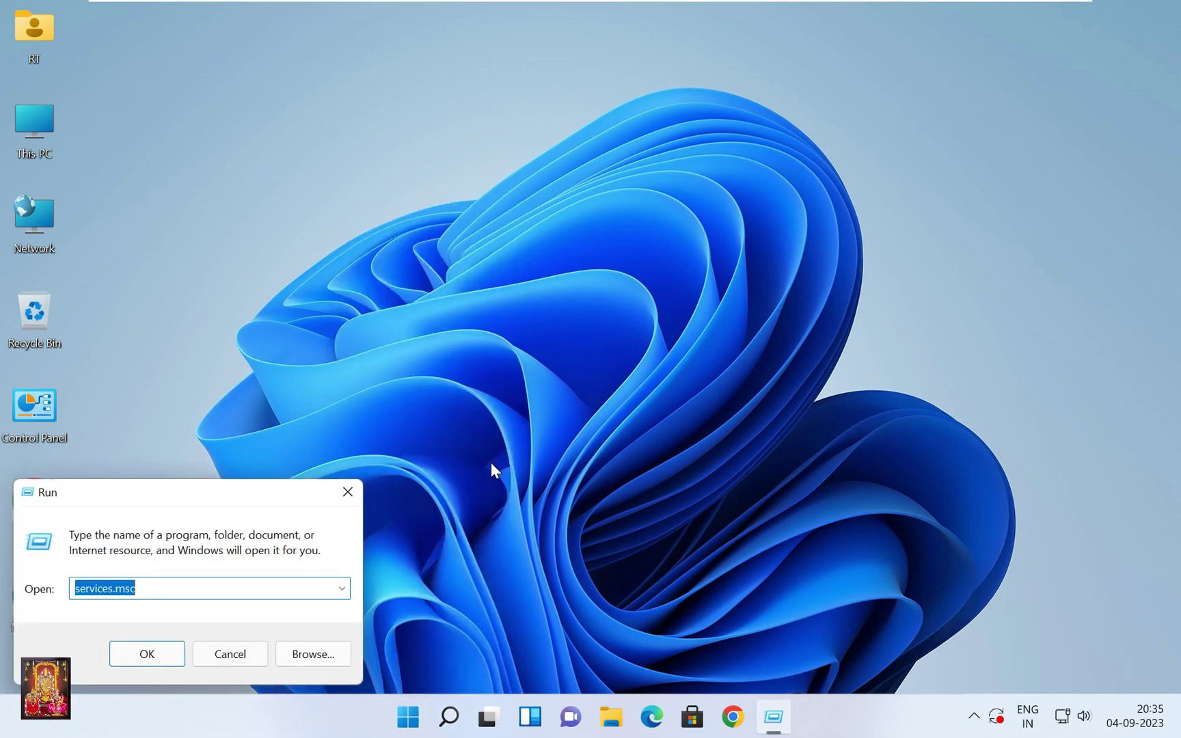
{"action": "type", "text": "cmd"}
{"action": "key", "text": "Return"}
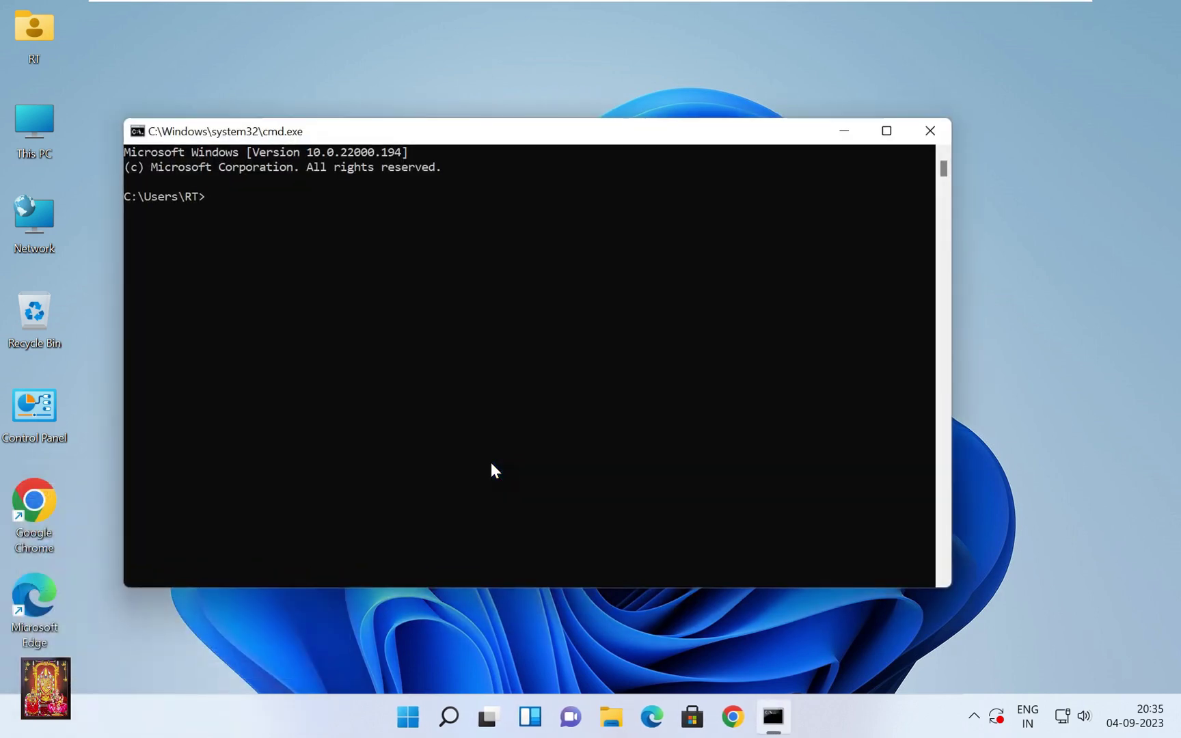
{"action": "type", "text": "ipconfig"}
- Run ipconfig showing 192.168.1.15, then ping the Mac at 192.168.1.12 with 0% loss
{"action": "key", "text": "Return"}
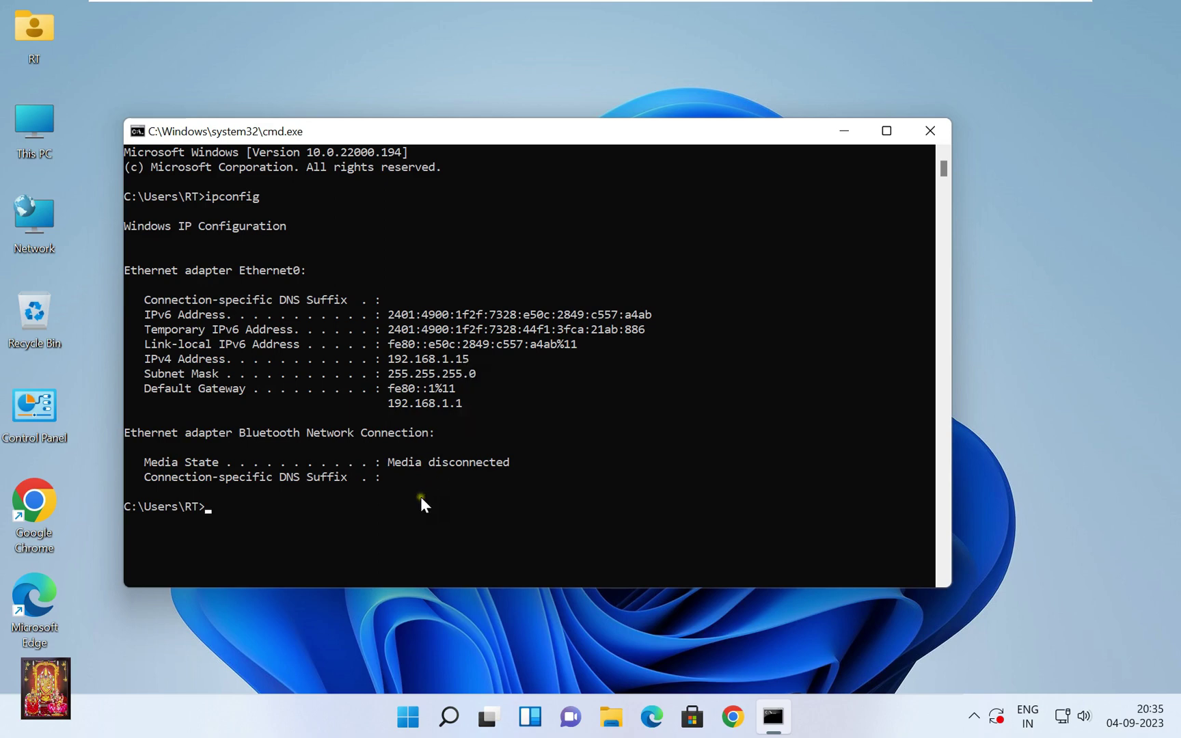
{"action": "type", "text": "ping"}
{"action": "type", "text": " 192.1"}
{"action": "type", "text": "68.1."}
{"action": "type", "text": "12"}
{"action": "key", "text": "Return"}
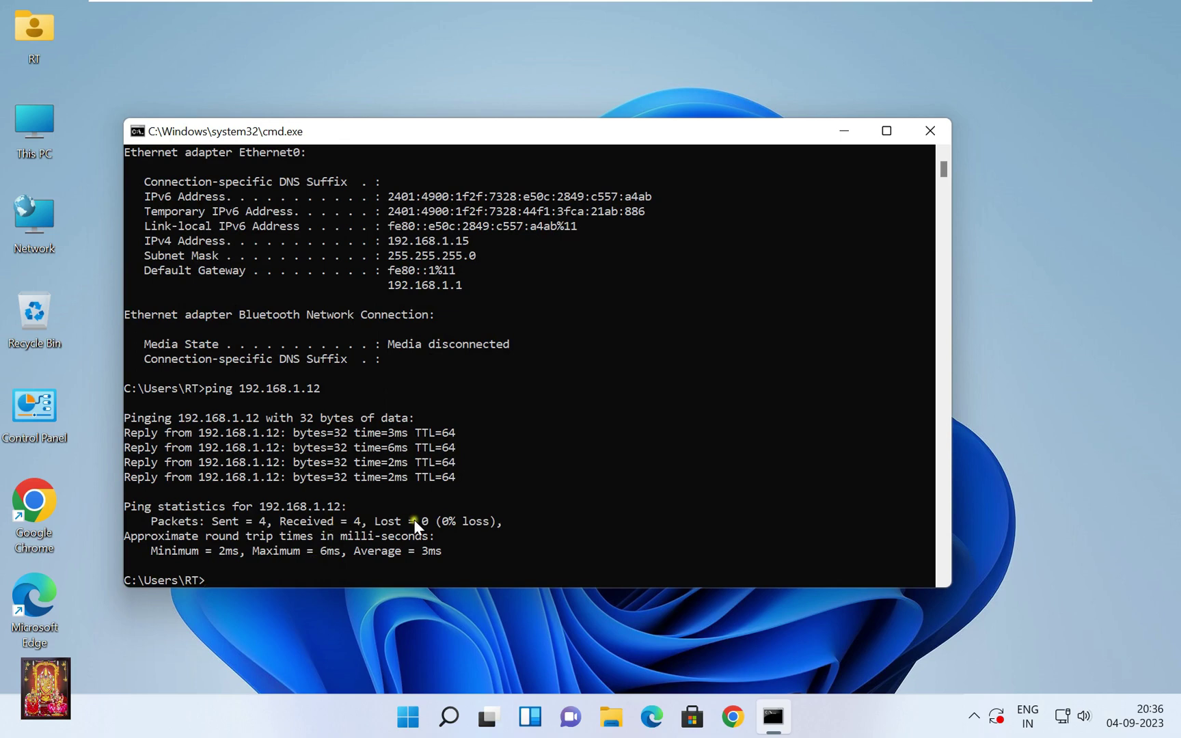
{"action": "mouse_move", "coordinate": [590, 2]}
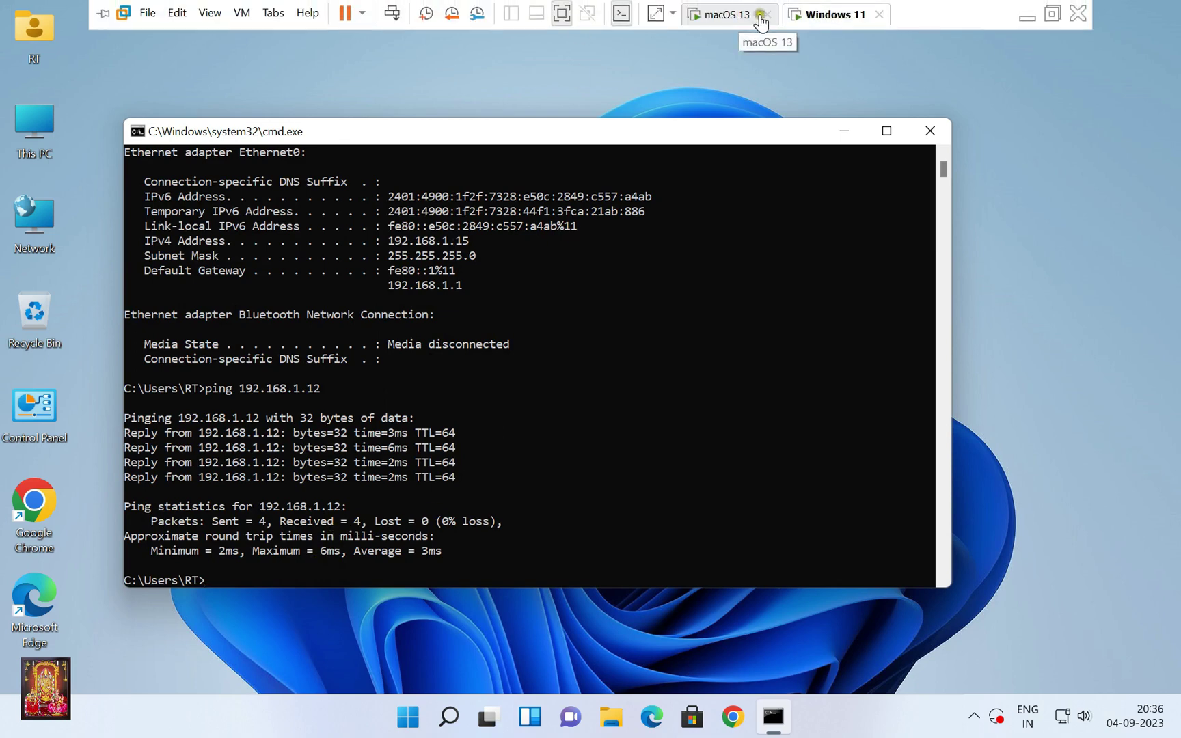
- From the Mac, ping 192.168.1.15 and stop it with Ctrl+C after 100% packet loss
{"action": "left_click", "coordinate": [755, 23]}
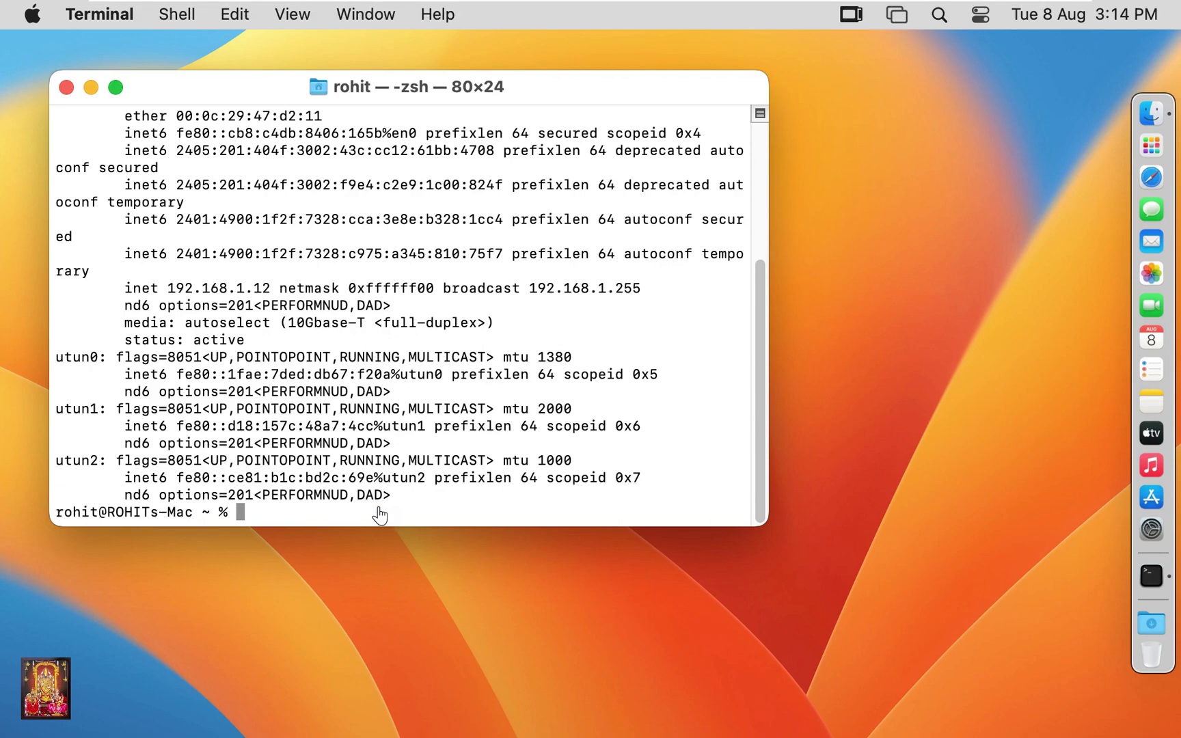
{"action": "type", "text": "ping "}
{"action": "type", "text": "192.1"}
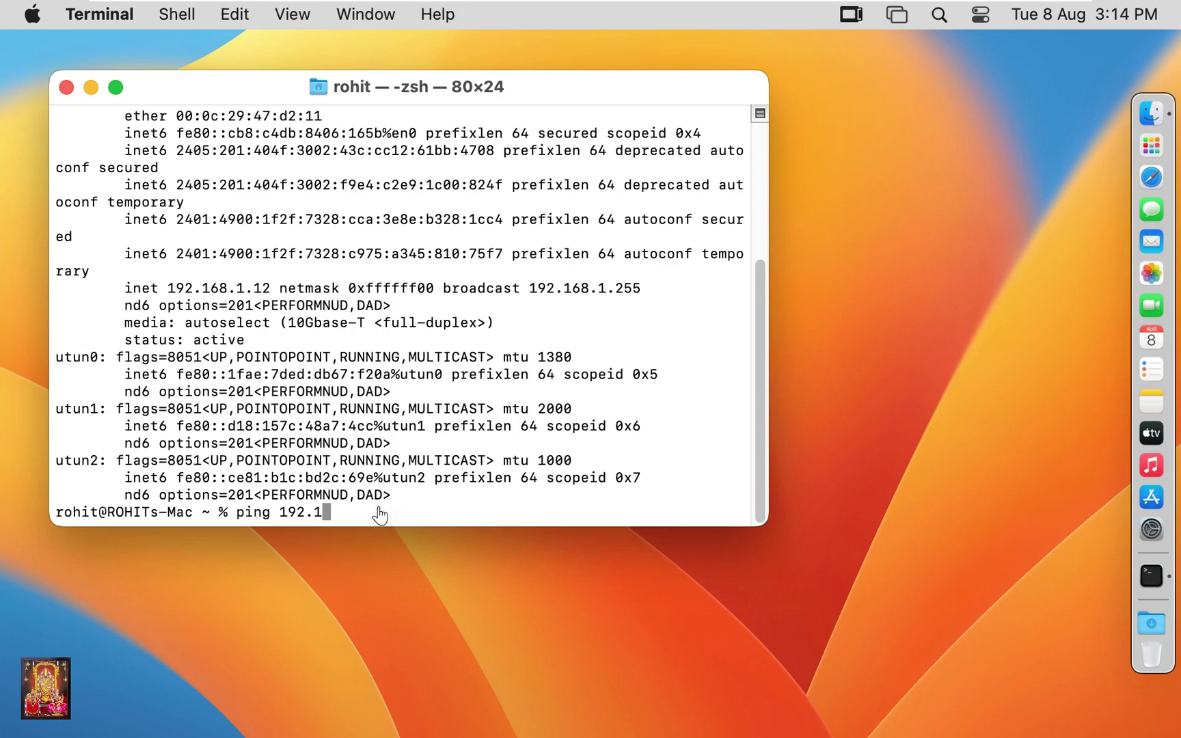
{"action": "type", "text": "68.1."}
{"action": "type", "text": "15"}
{"action": "key", "text": "Return"}
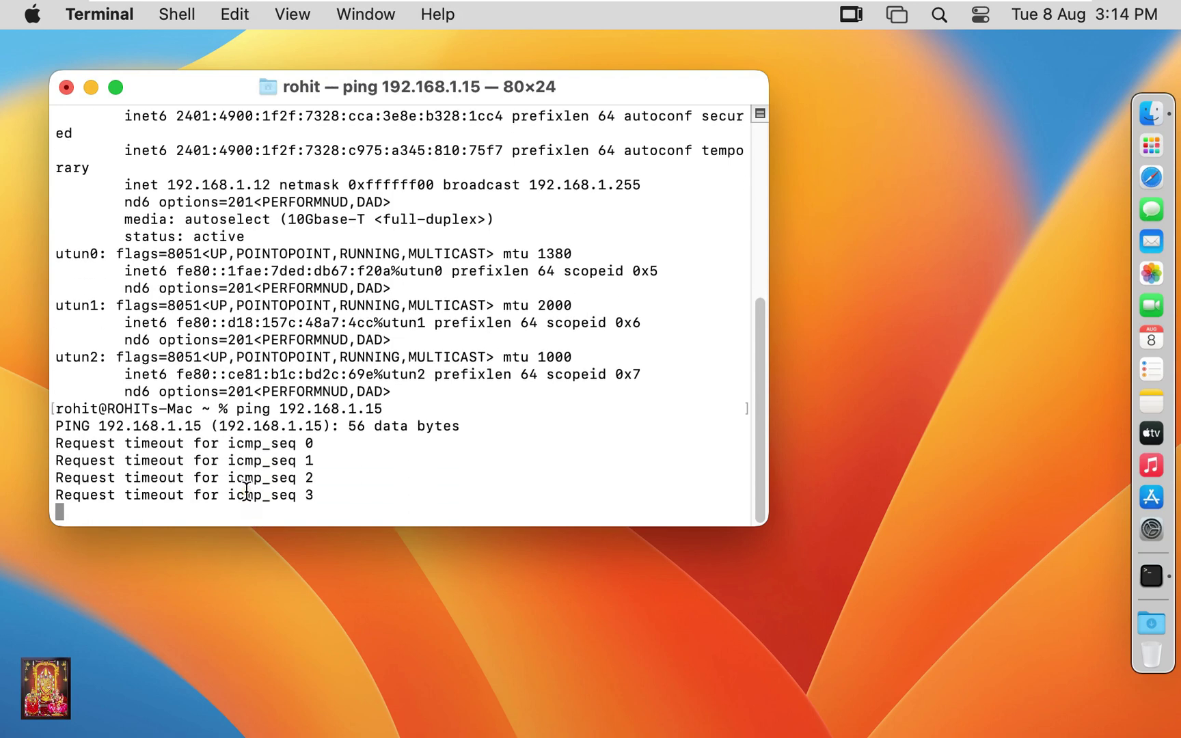
{"action": "key", "text": "ctrl+c"}
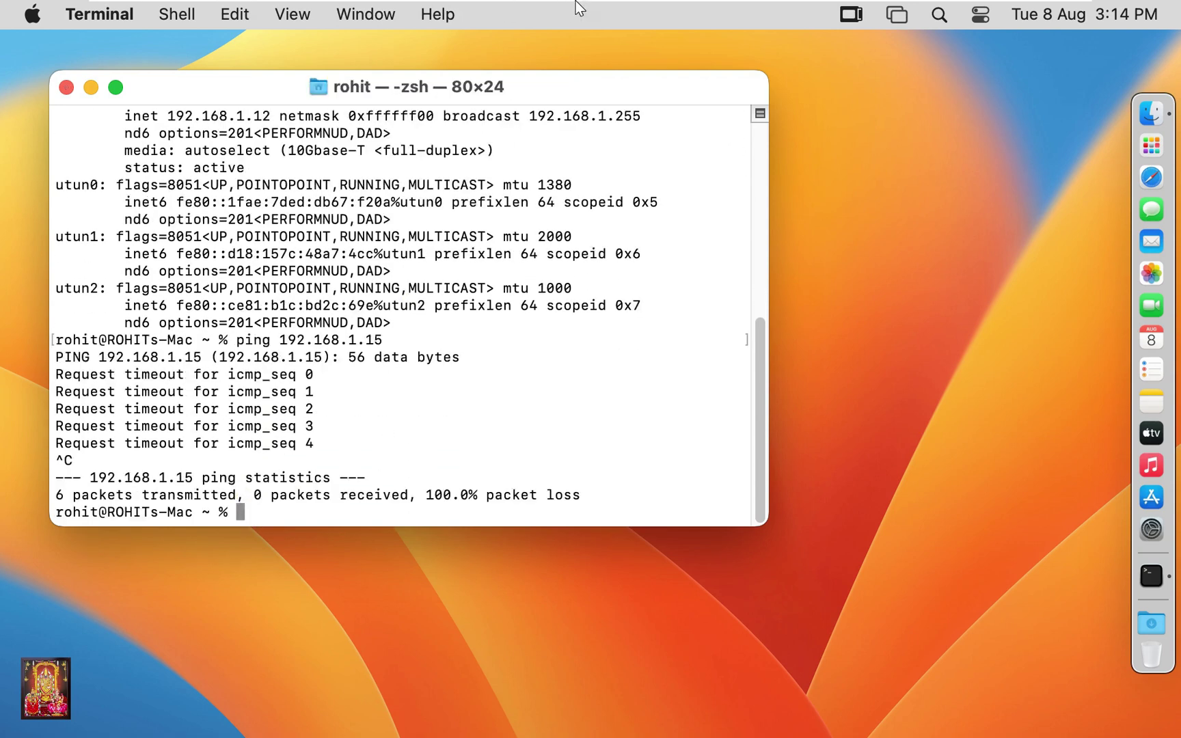
- On Windows, close Command Prompt and reach advanced sharing settings via the Network item's properties
{"action": "left_click", "coordinate": [835, 12]}
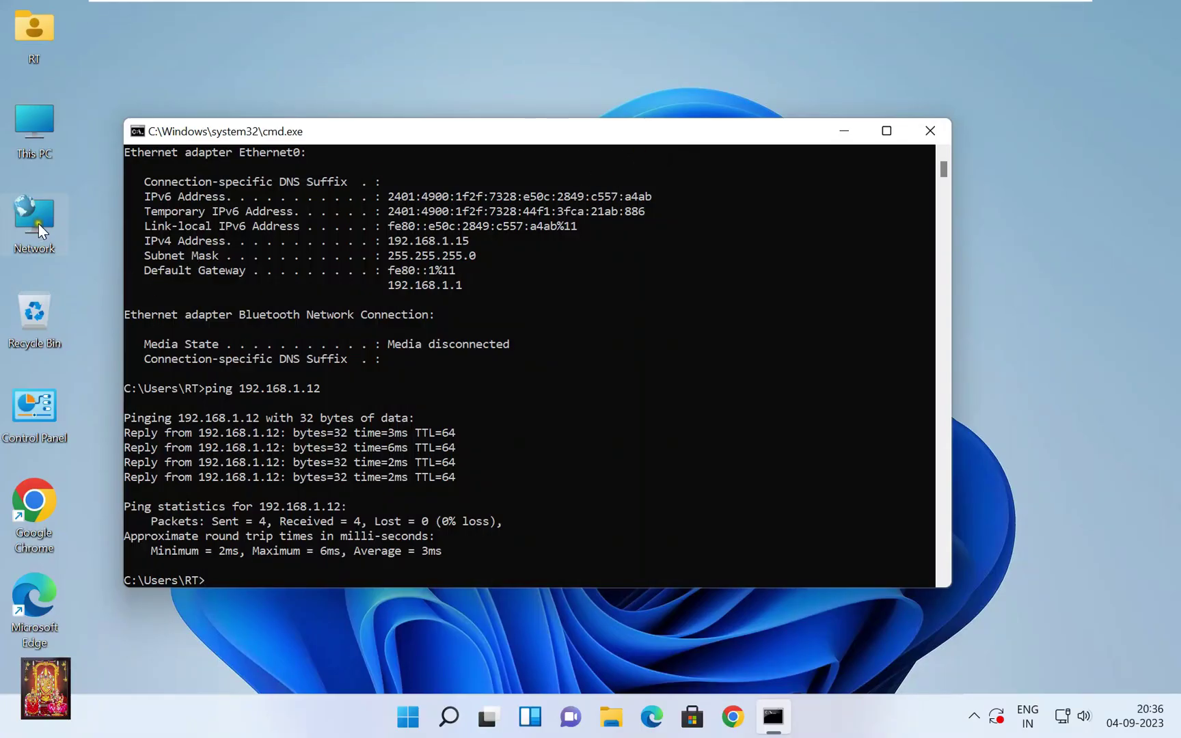
{"action": "left_click", "coordinate": [931, 131]}
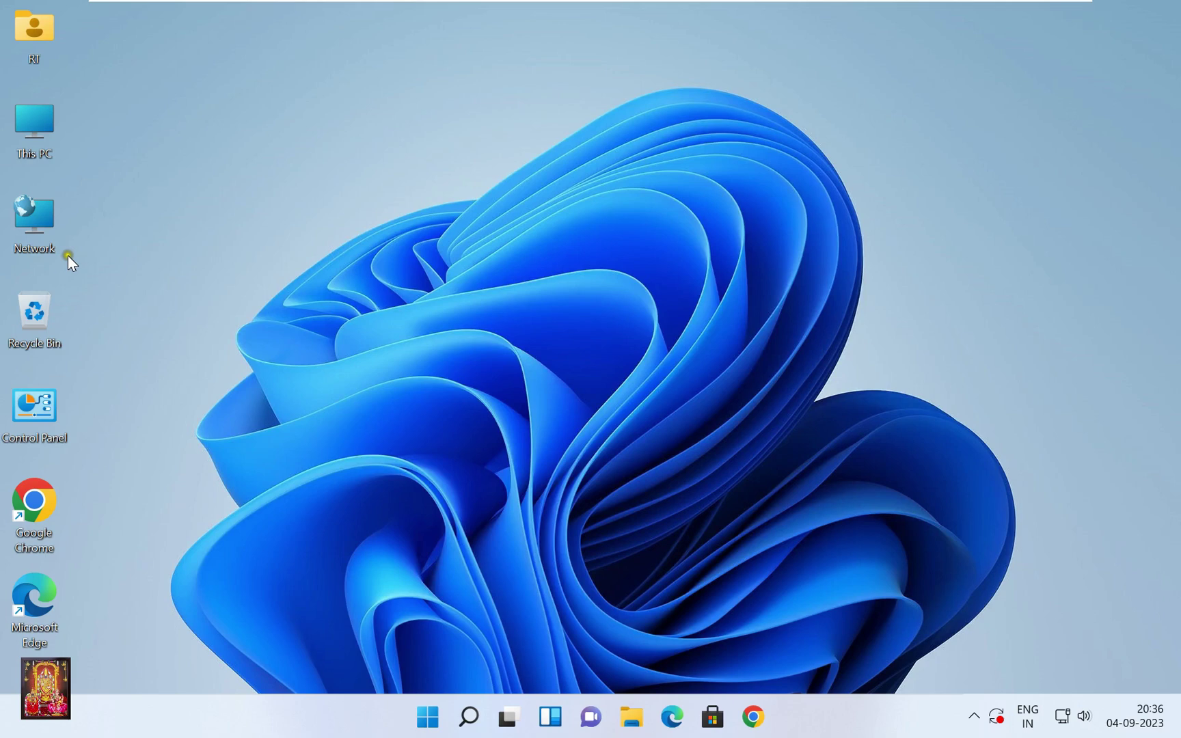
{"action": "right_click", "coordinate": [33, 217]}
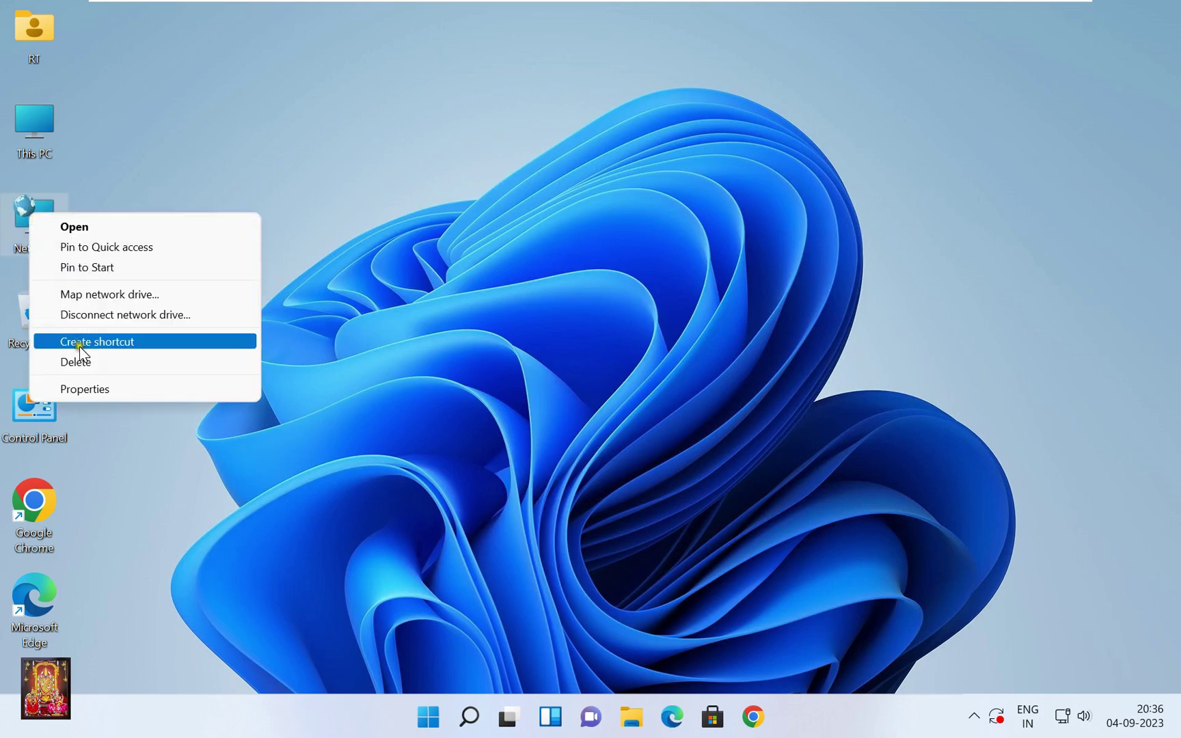
{"action": "left_click", "coordinate": [86, 389]}
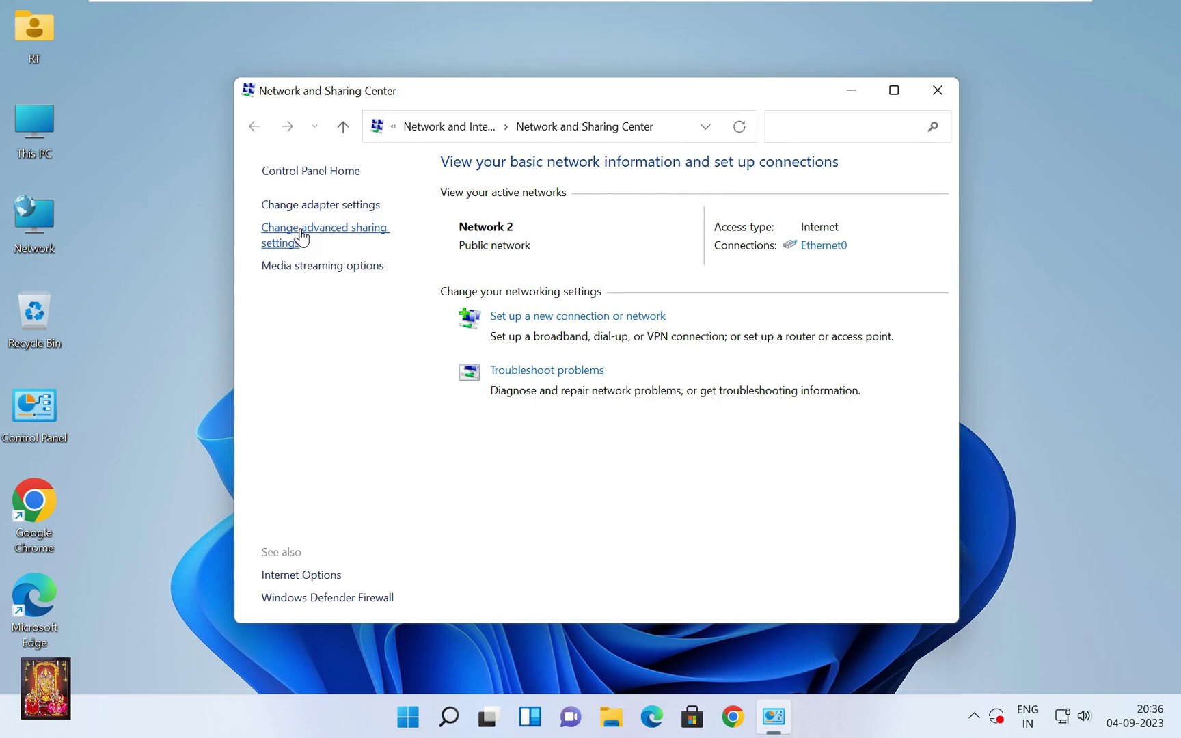
{"action": "left_click", "coordinate": [302, 237]}
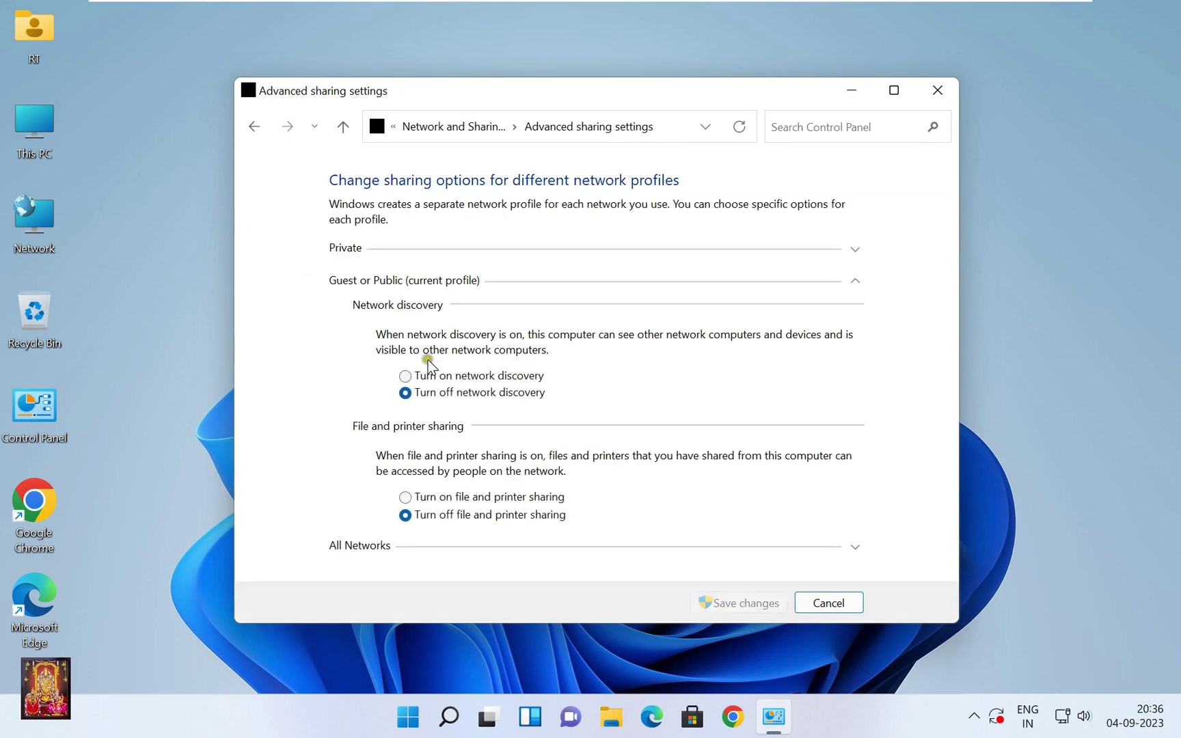
- Turn on network discovery, file and printer sharing and Public folder sharing, save, and close the window
{"action": "left_click", "coordinate": [432, 375]}
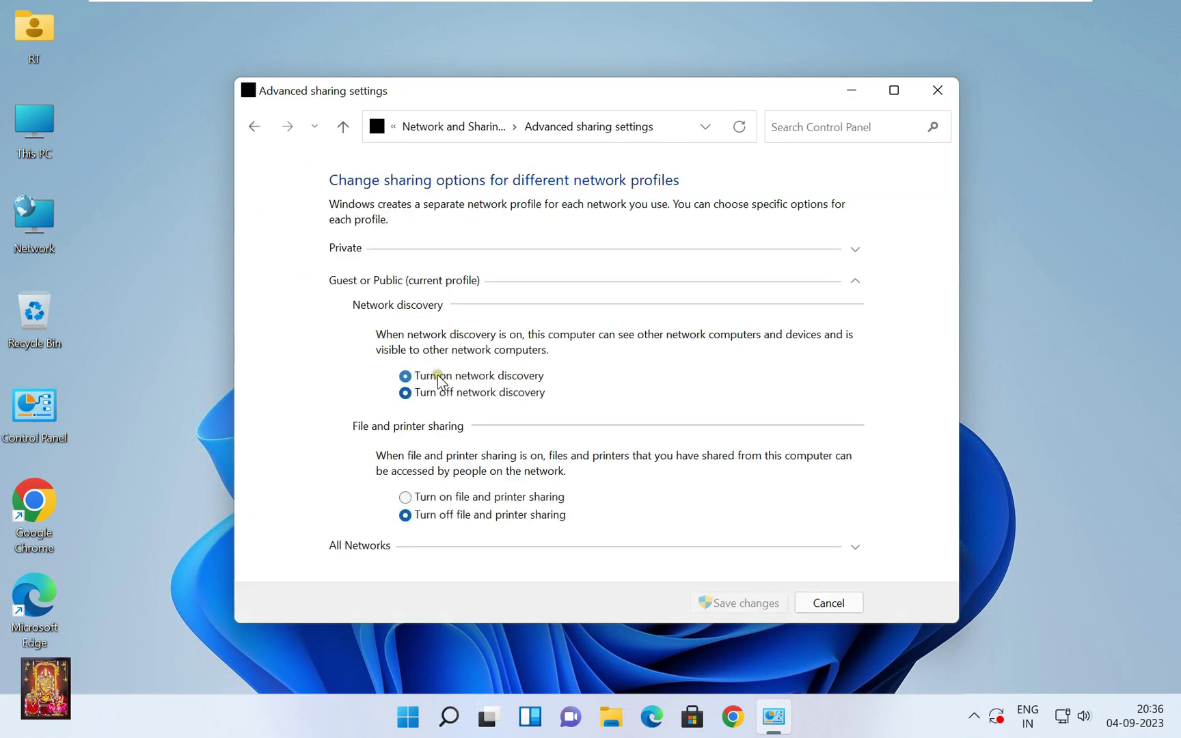
{"action": "left_click", "coordinate": [449, 497]}
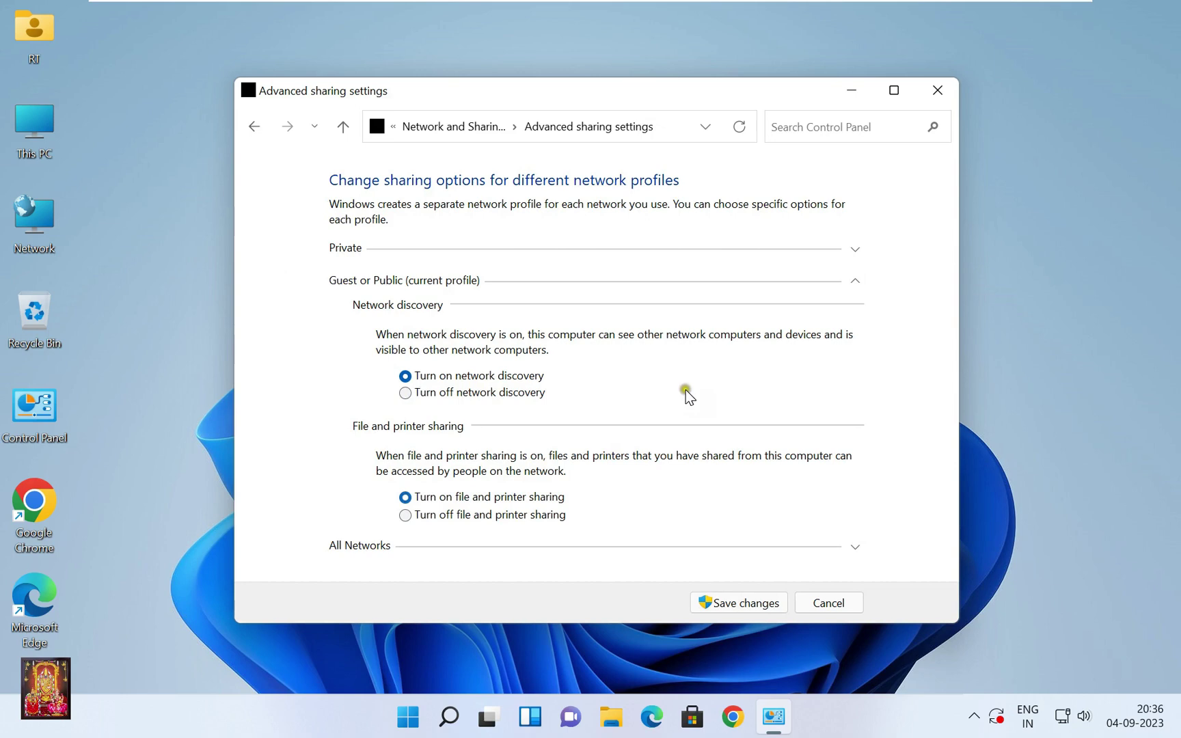
{"action": "left_click", "coordinate": [855, 280]}
{"action": "left_click", "coordinate": [854, 249]}
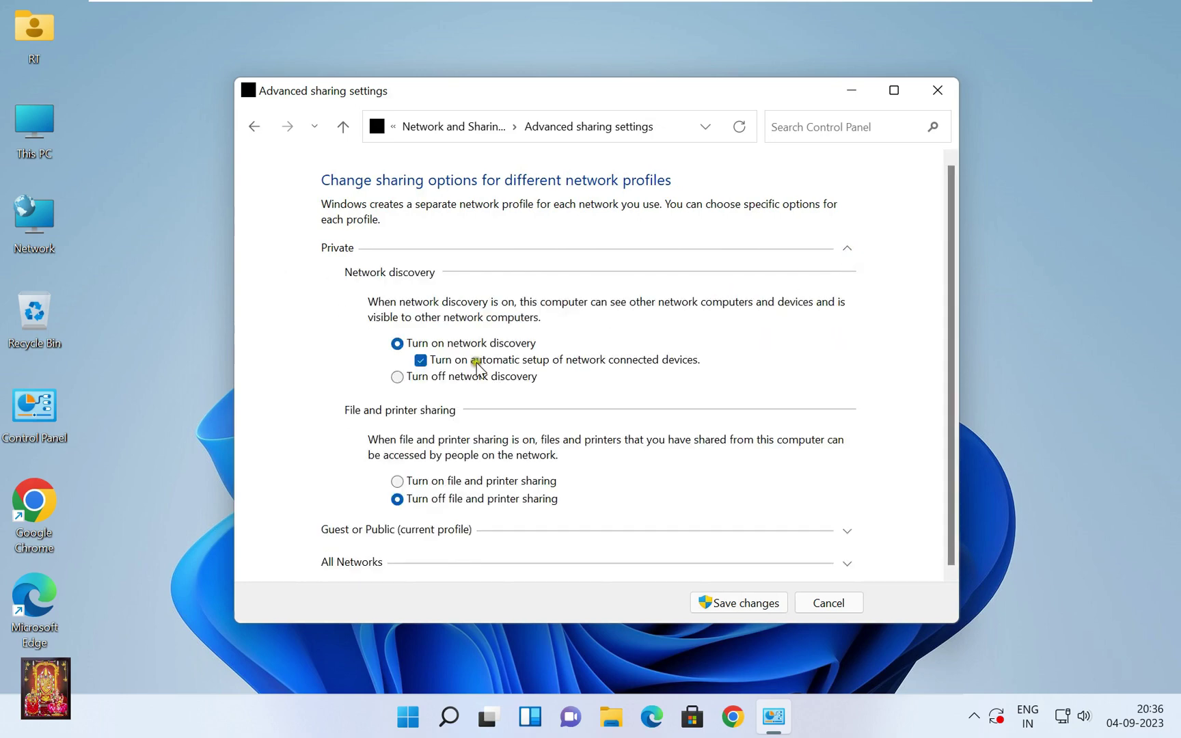
{"action": "left_click", "coordinate": [847, 249]}
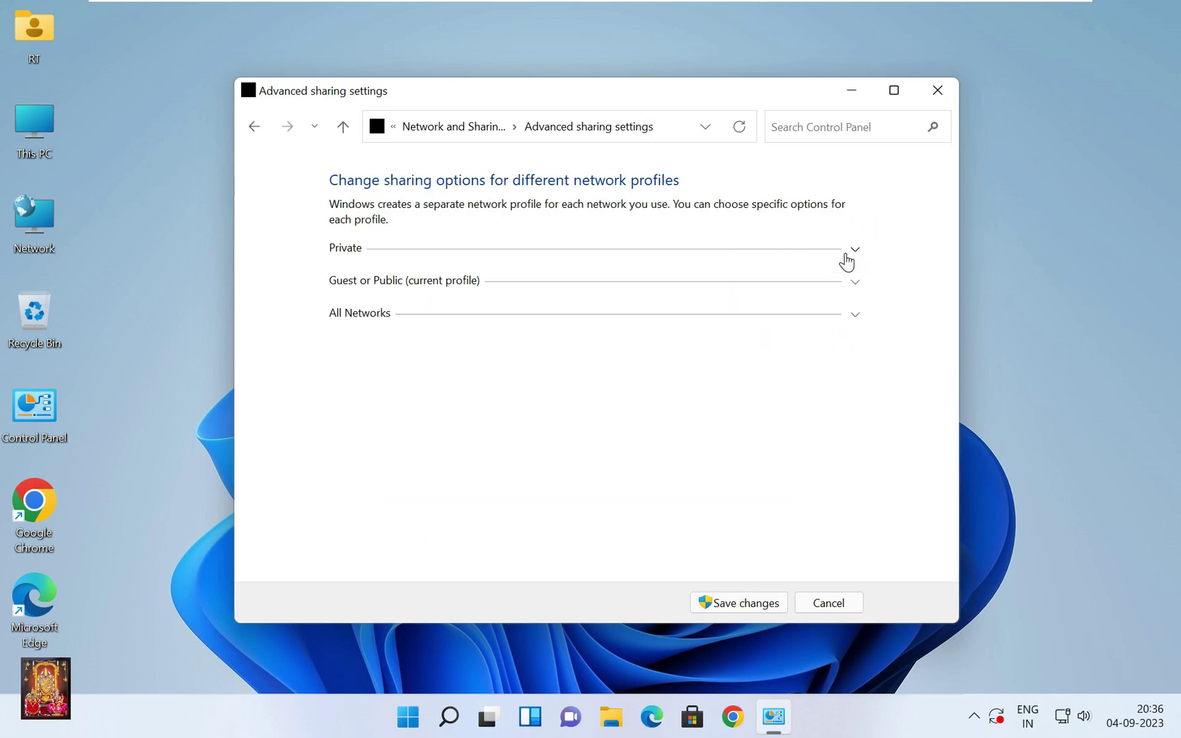
{"action": "left_click", "coordinate": [856, 315]}
{"action": "left_click", "coordinate": [418, 268]}
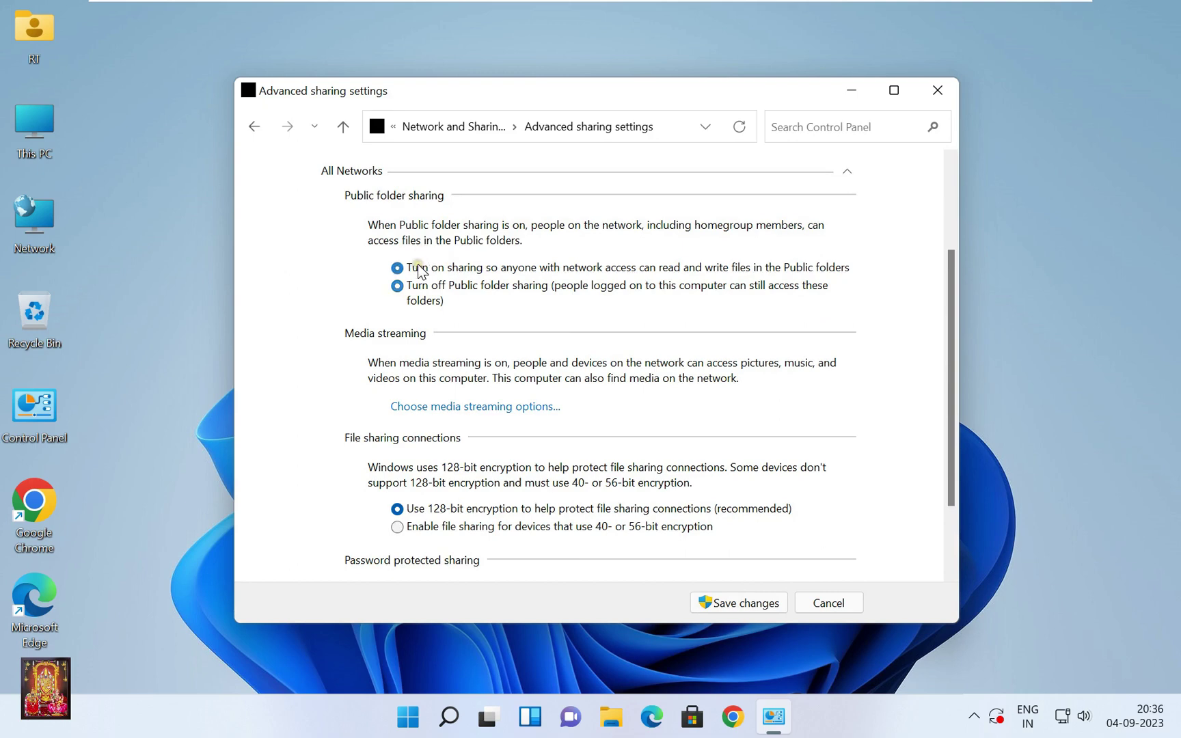
{"action": "left_click", "coordinate": [736, 604]}
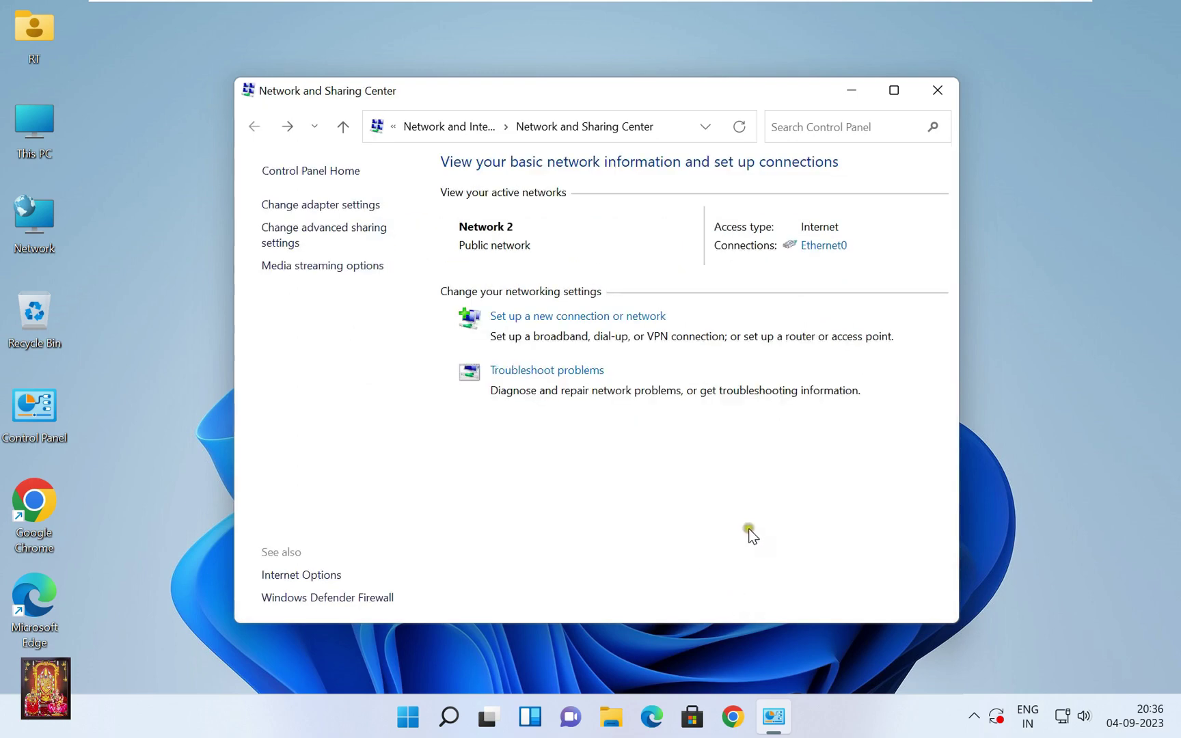
{"action": "left_click", "coordinate": [937, 94]}
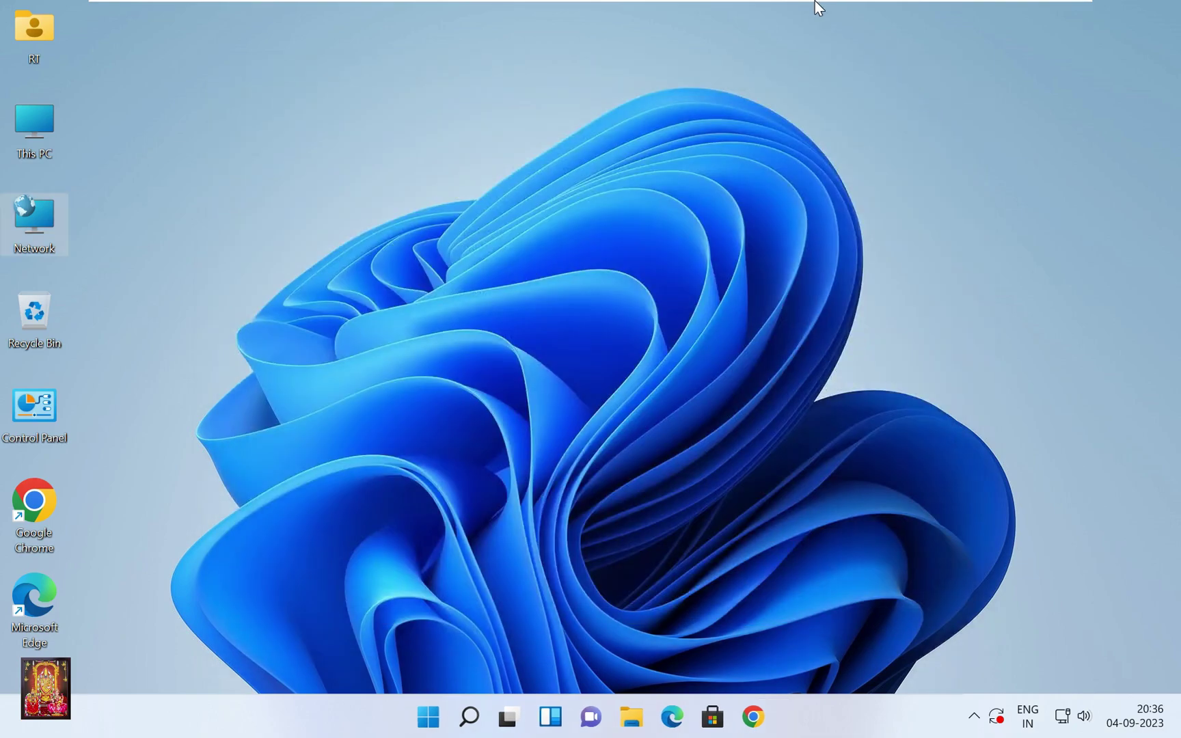
- Rerun ping 192.168.1.15 on the Mac, now 8 of 8 replies, then close Terminal
{"action": "left_click", "coordinate": [727, 15]}
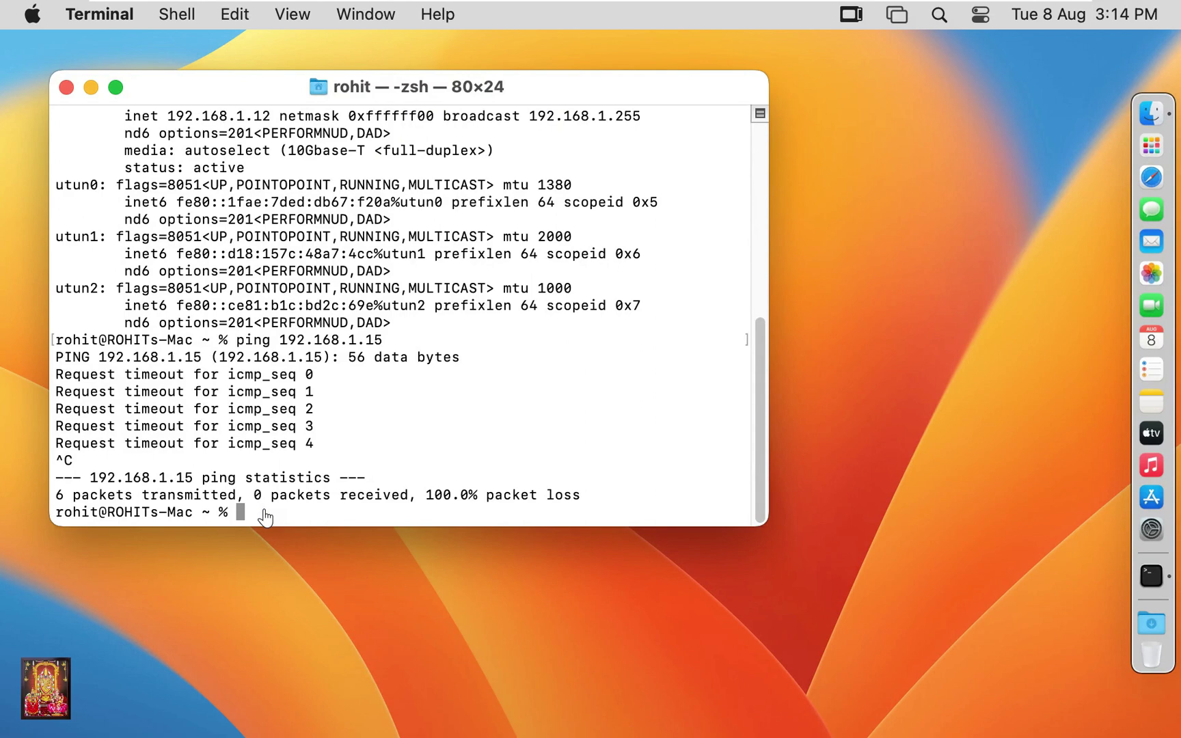
{"action": "key", "text": "Up"}
{"action": "key", "text": "Return"}
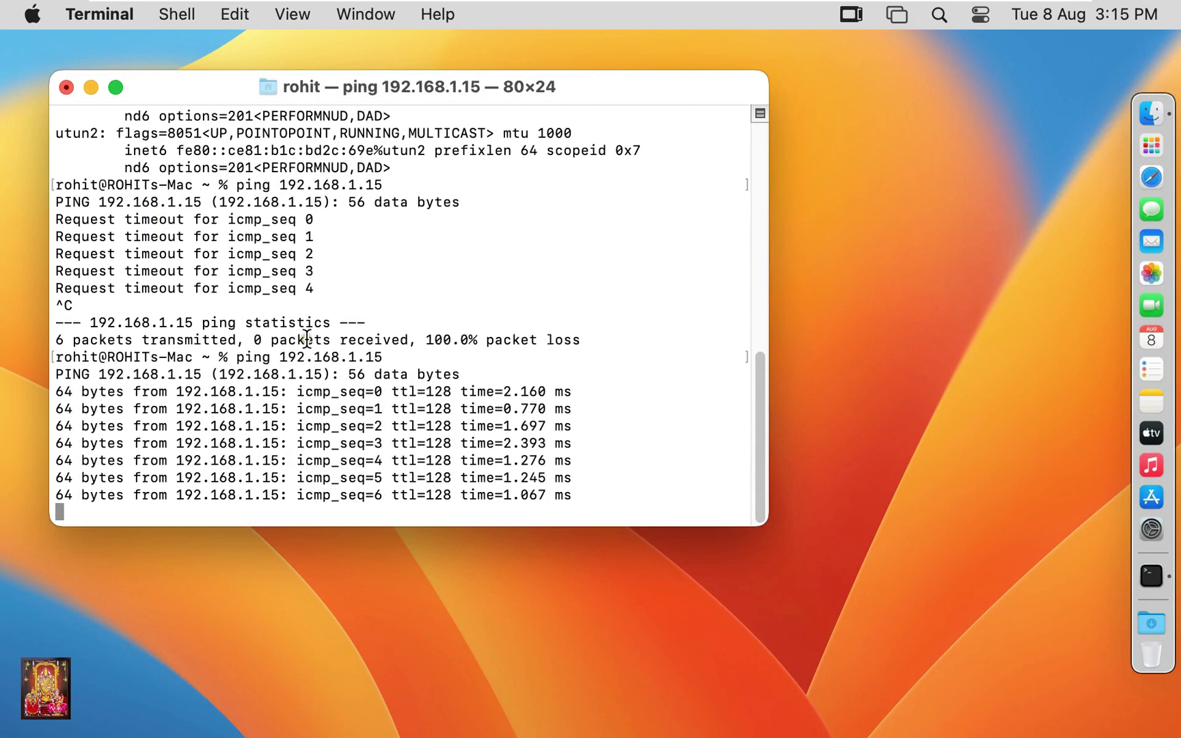
{"action": "key", "text": "ctrl+c"}
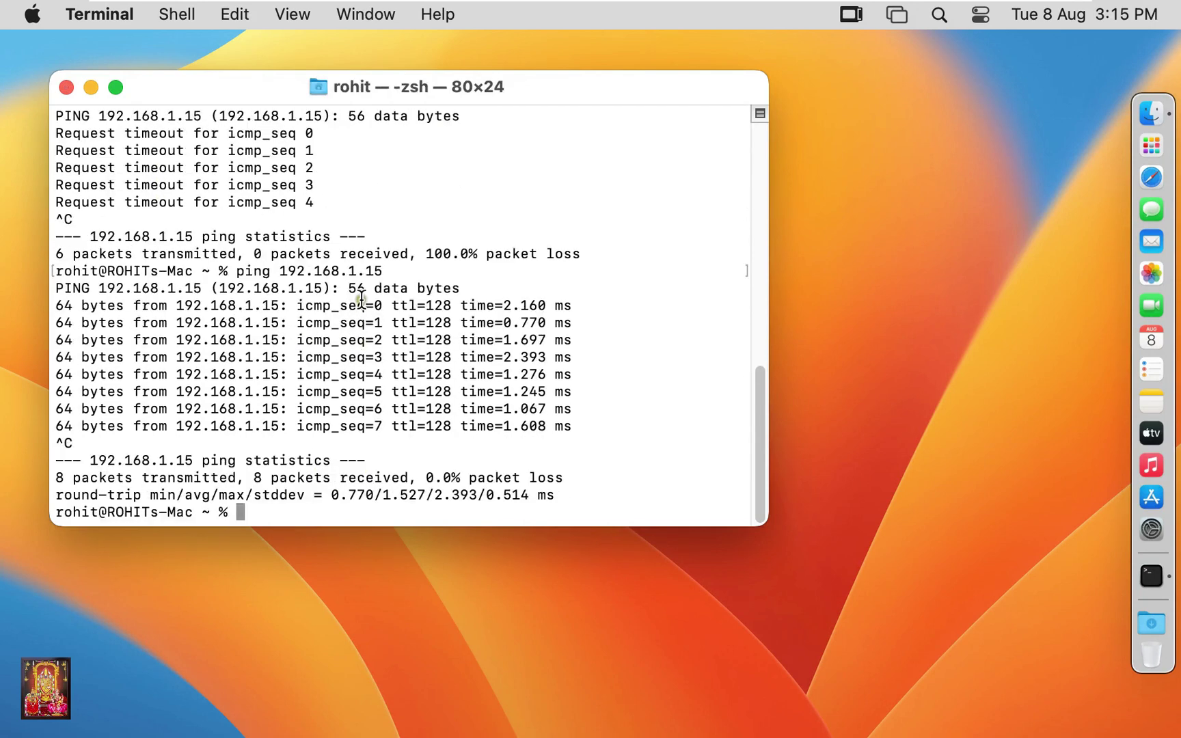
{"action": "left_click", "coordinate": [66, 87]}
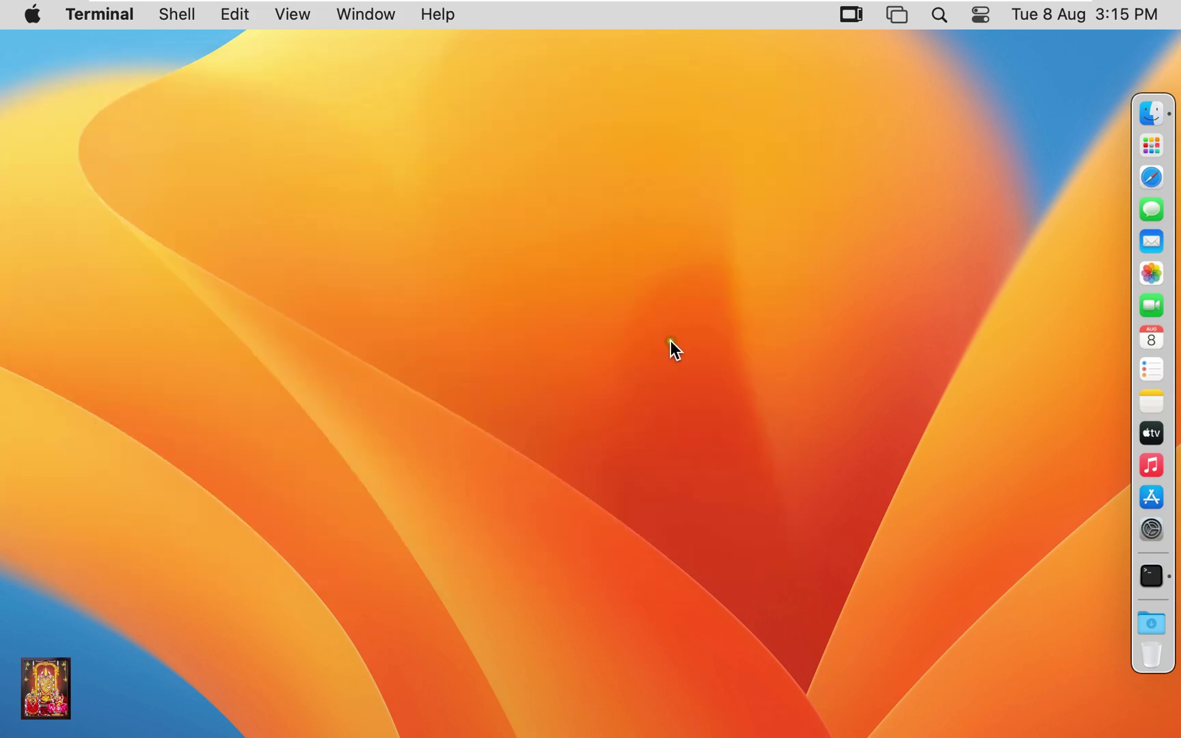
- Create a folder named Data in Documents, place it top-left, and close Finder
{"action": "left_click", "coordinate": [1151, 113]}
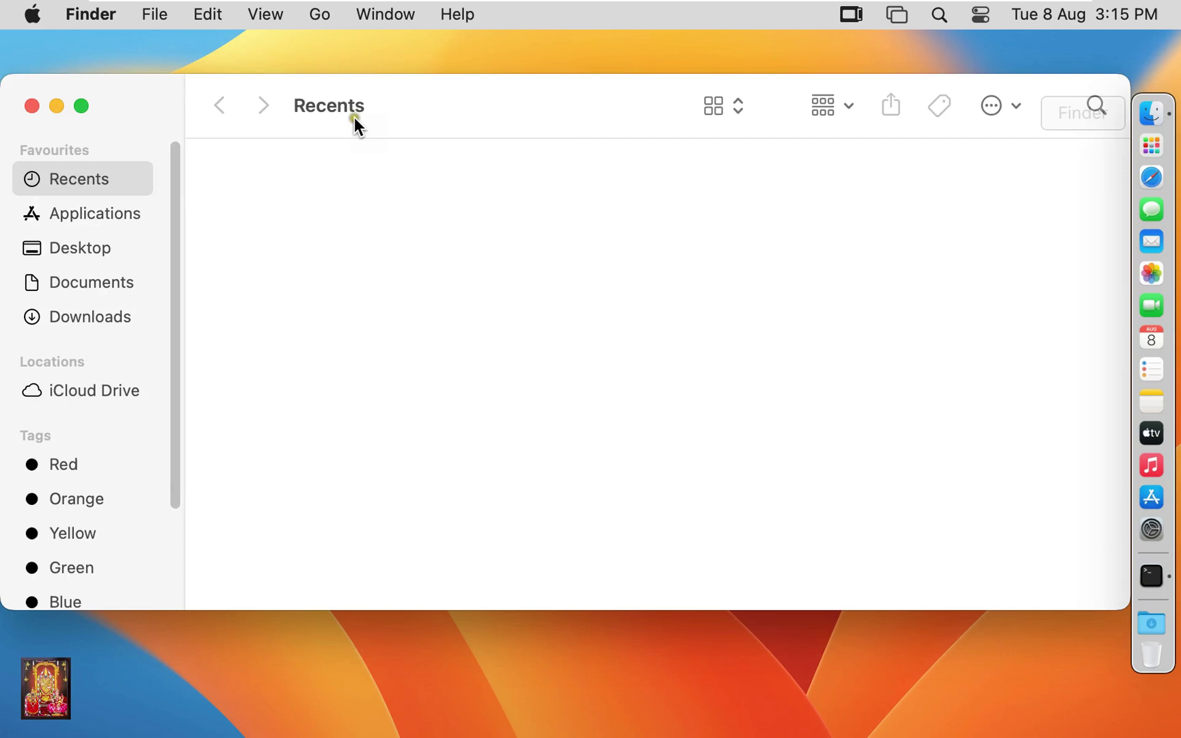
{"action": "left_click", "coordinate": [97, 280]}
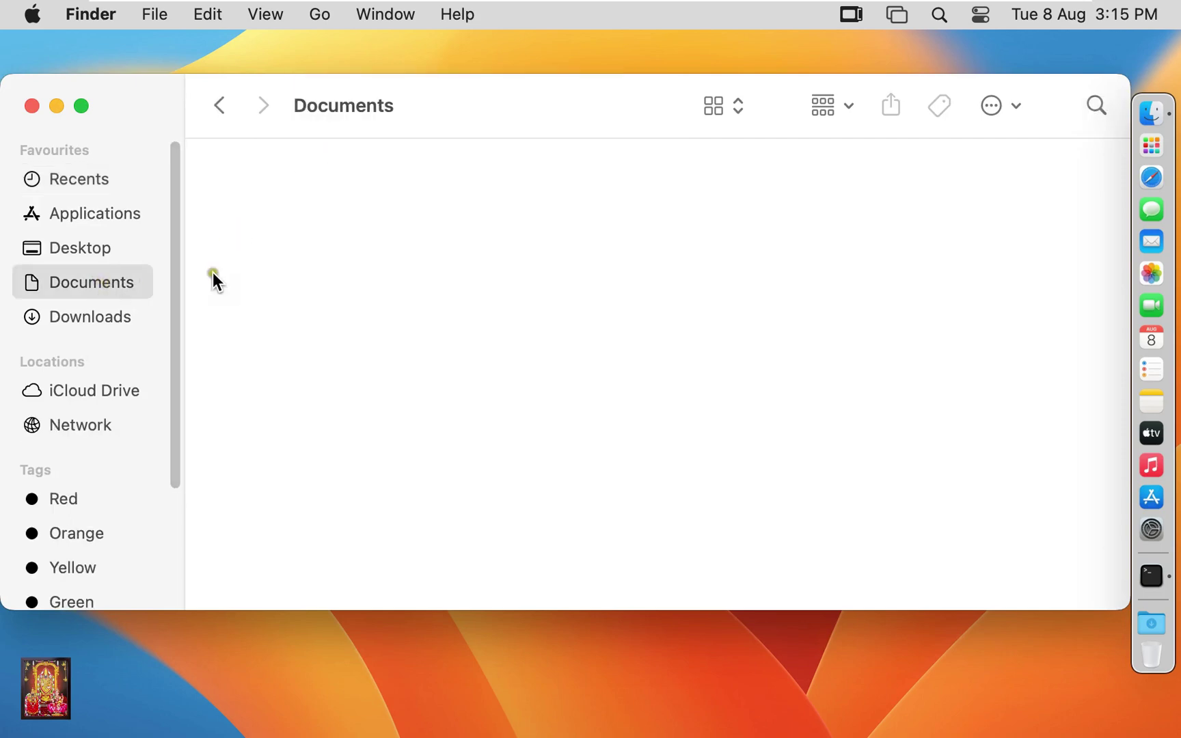
{"action": "right_click", "coordinate": [294, 211]}
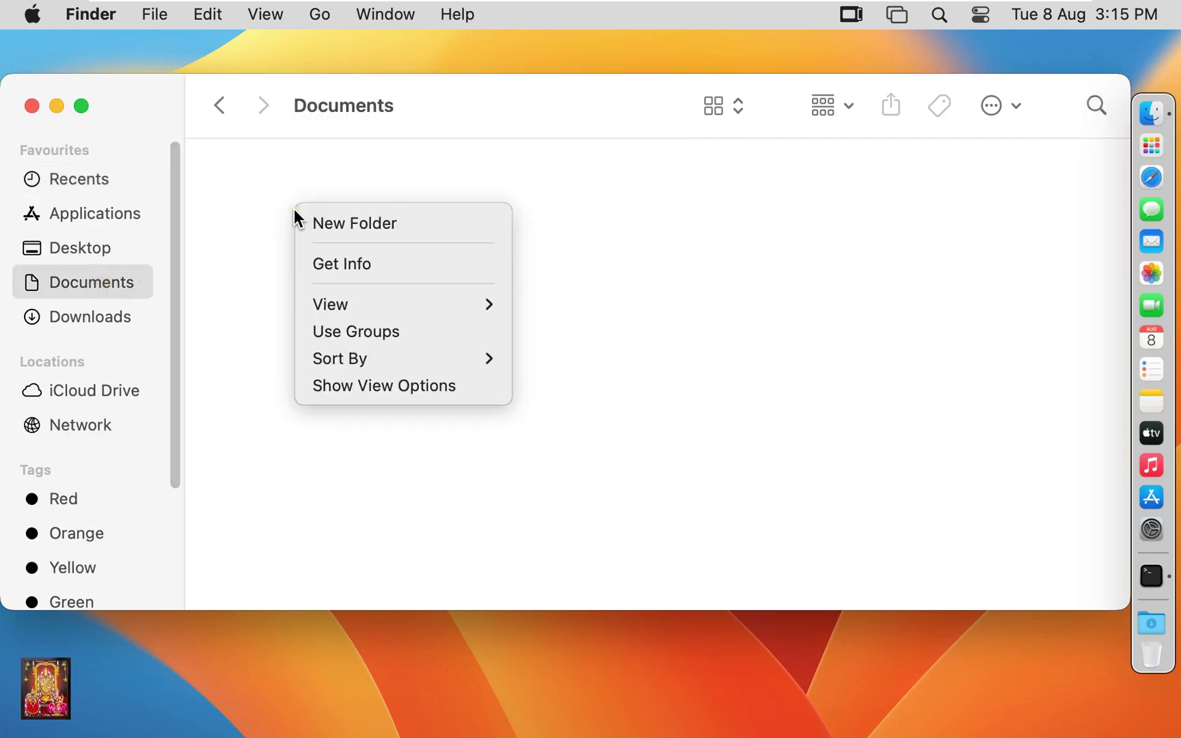
{"action": "left_click", "coordinate": [347, 226]}
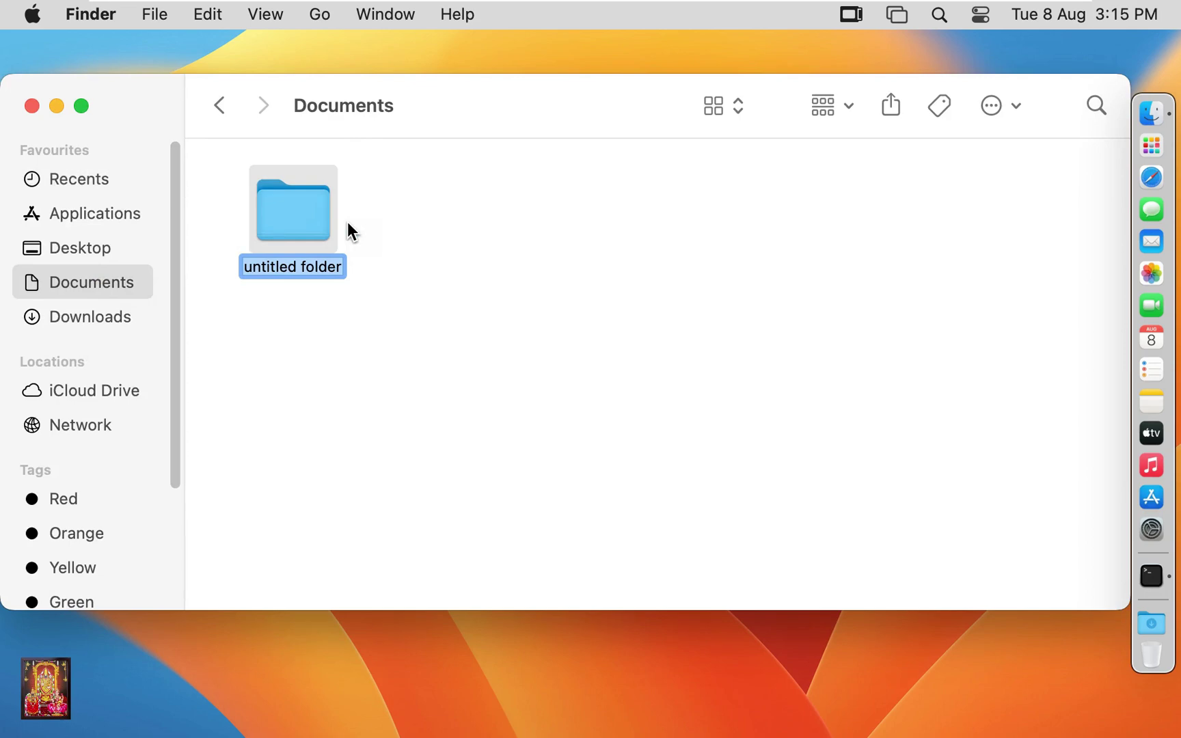
{"action": "type", "text": "Data"}
{"action": "left_click", "coordinate": [362, 256]}
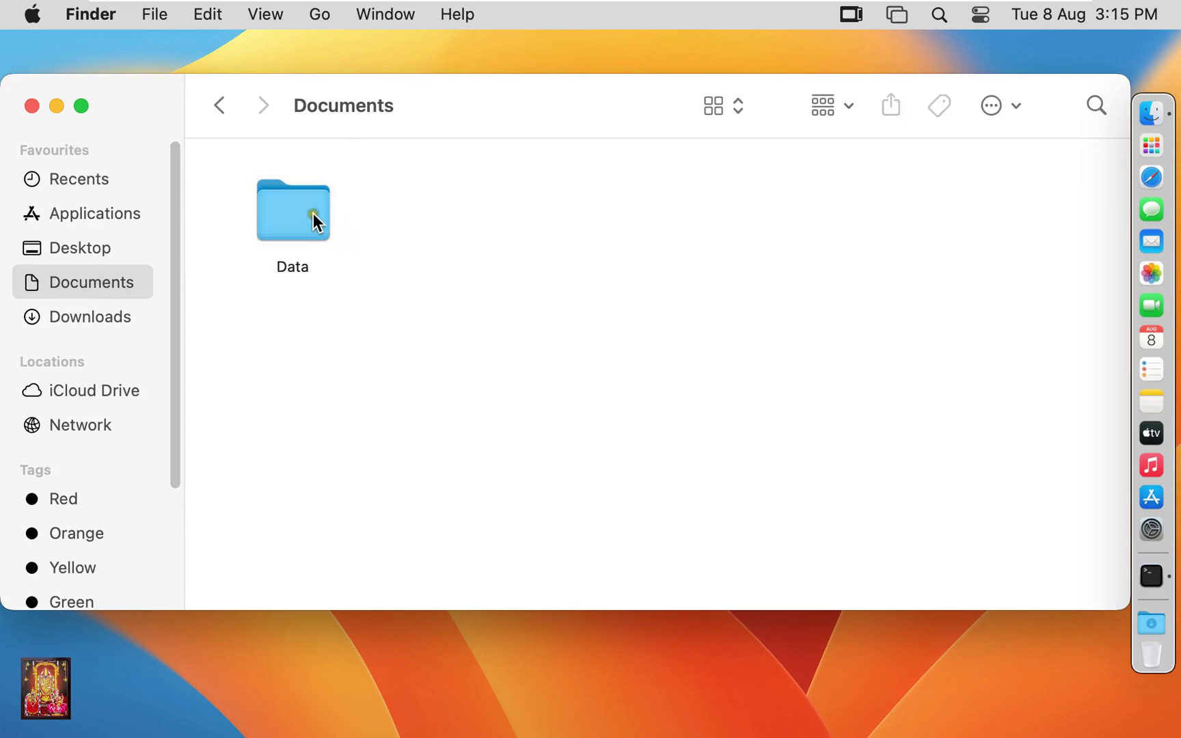
{"action": "left_click_drag", "start_coordinate": [262, 201], "coordinate": [275, 200]}
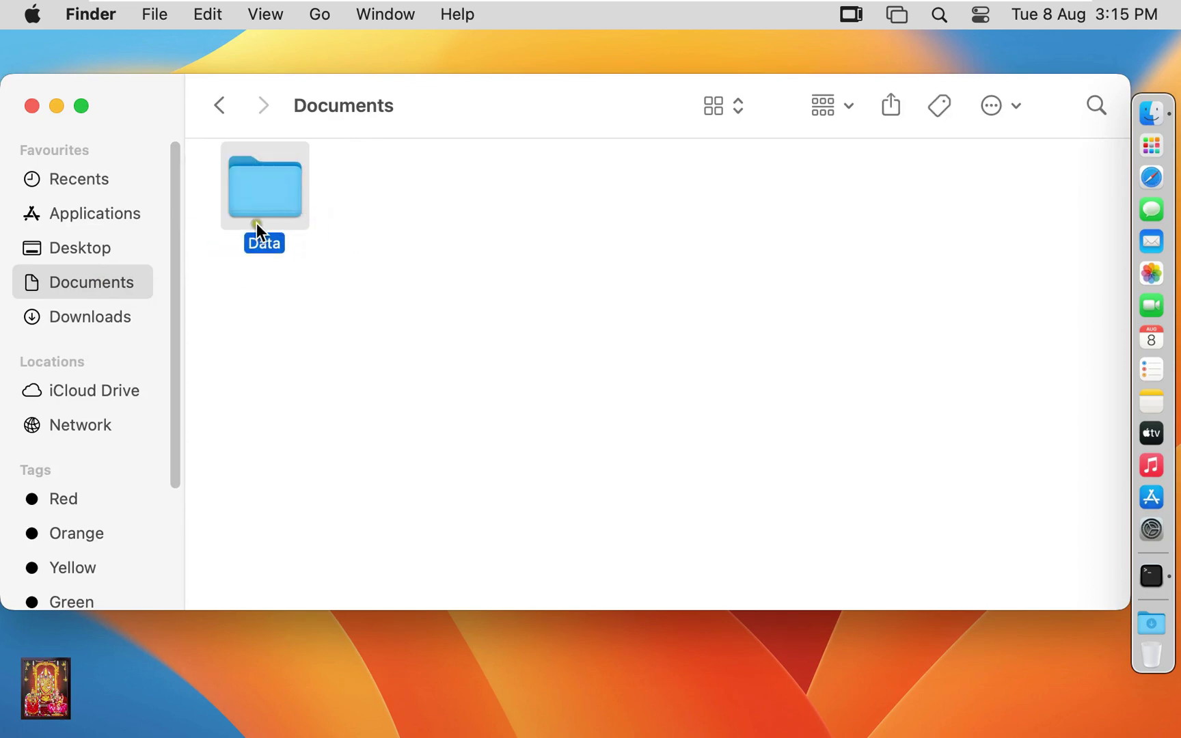
{"action": "left_click", "coordinate": [33, 106]}
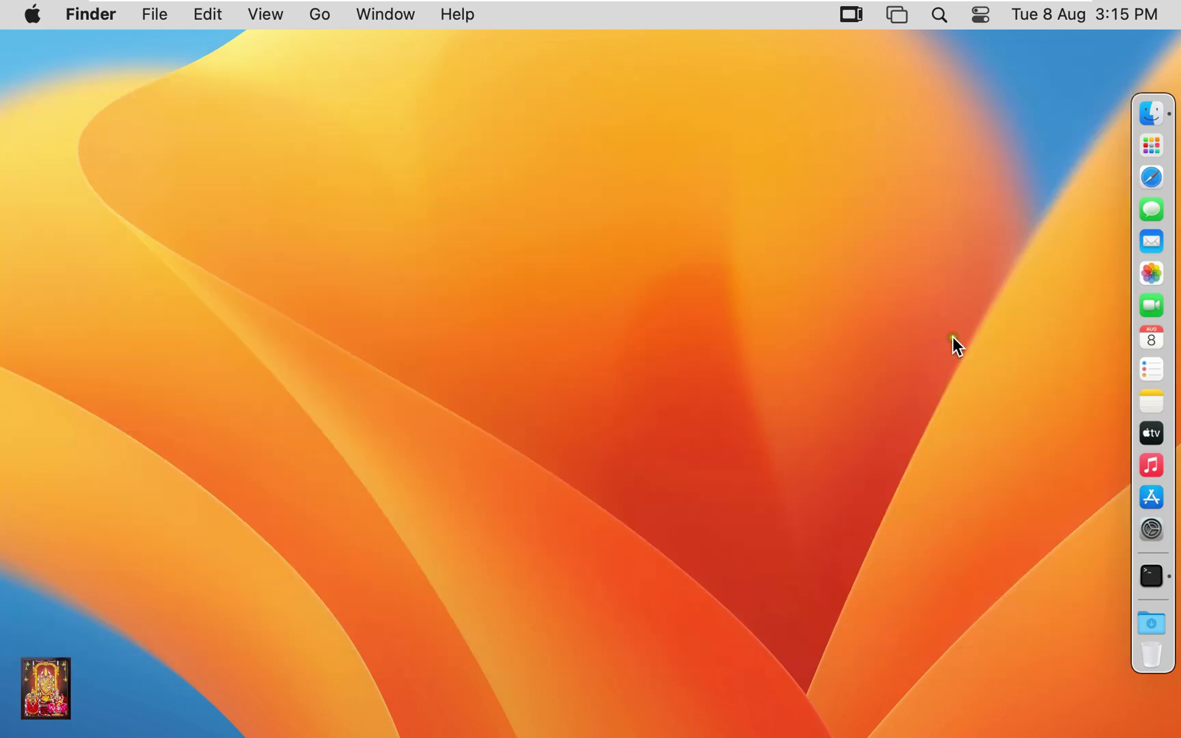
- In System Settings > General > Sharing, turn on File Sharing and show its details
{"action": "left_click", "coordinate": [34, 16]}
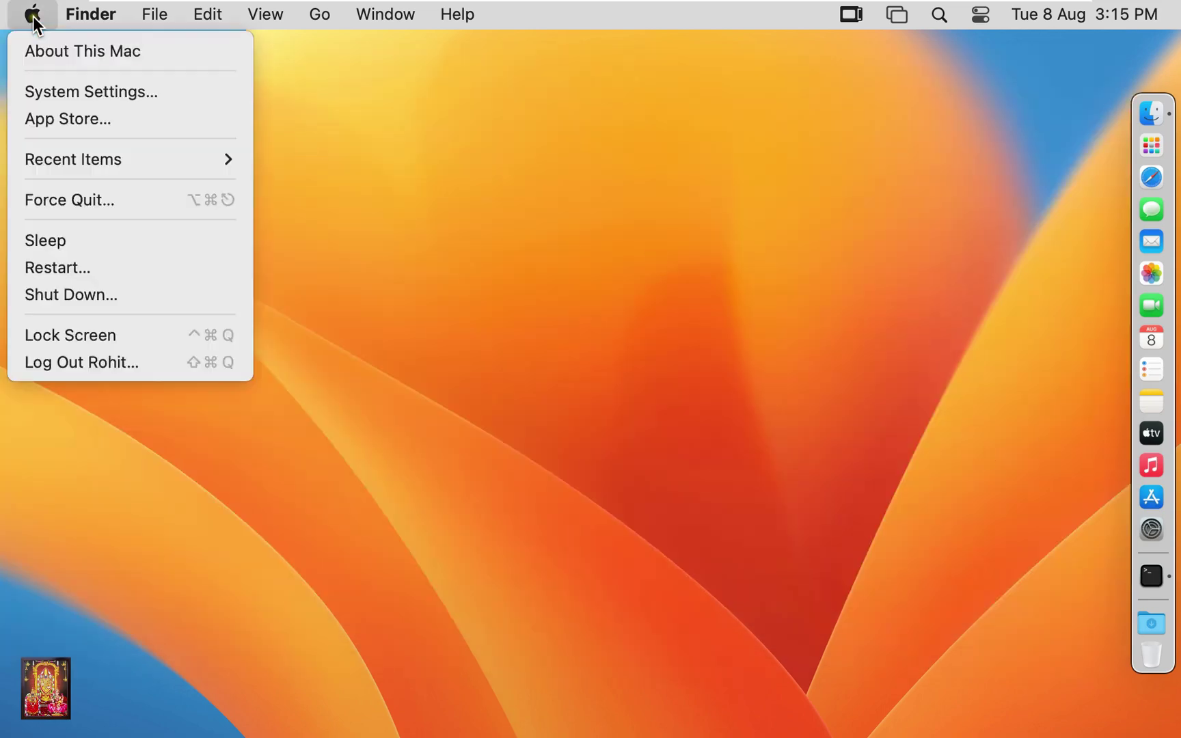
{"action": "left_click", "coordinate": [73, 84]}
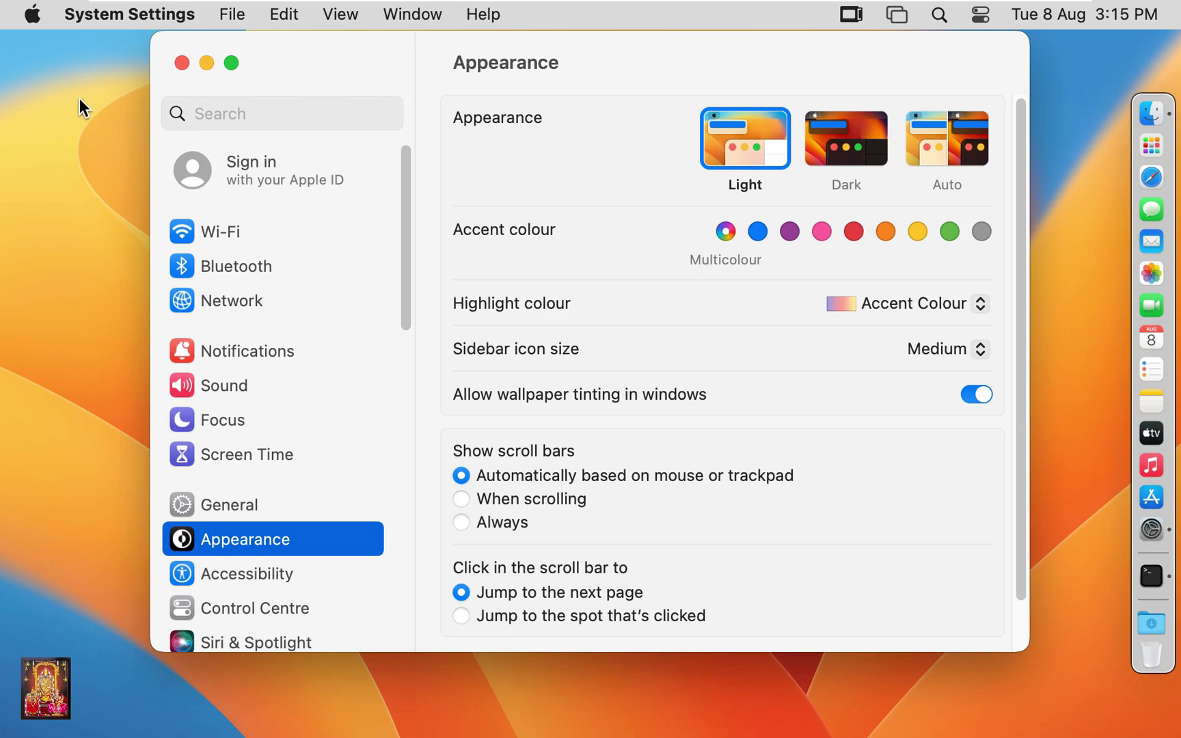
{"action": "left_click", "coordinate": [239, 504]}
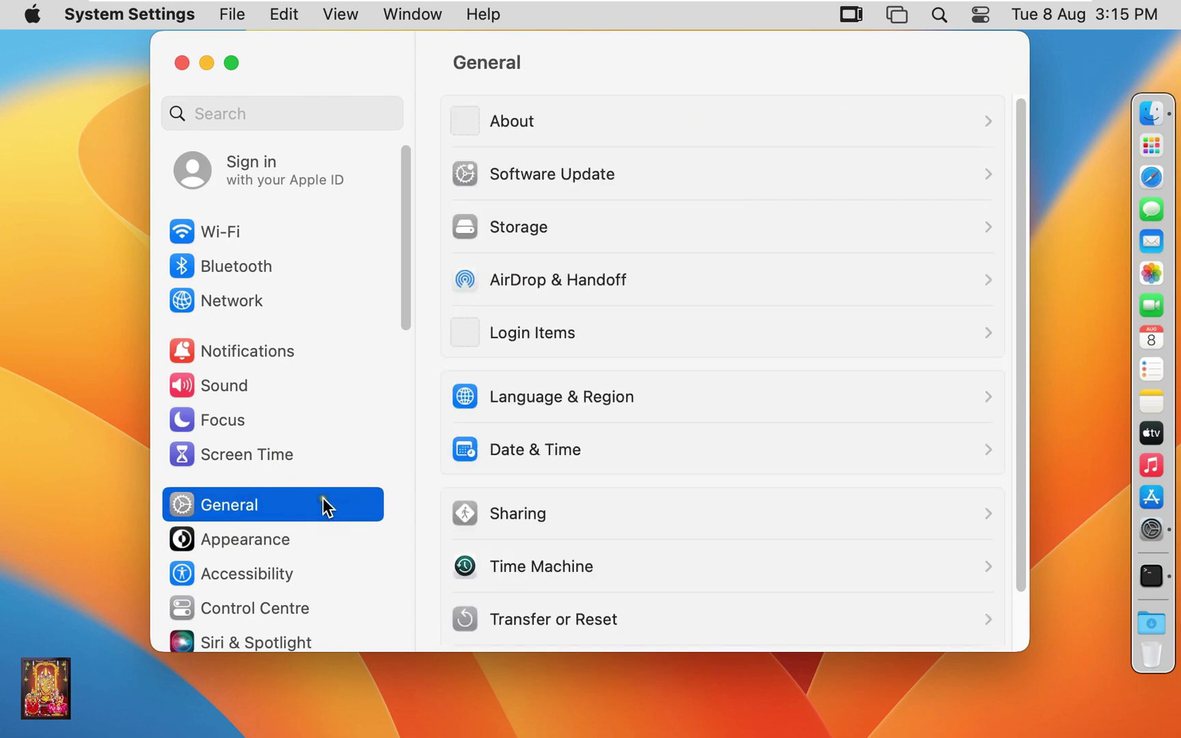
{"action": "left_click", "coordinate": [526, 513]}
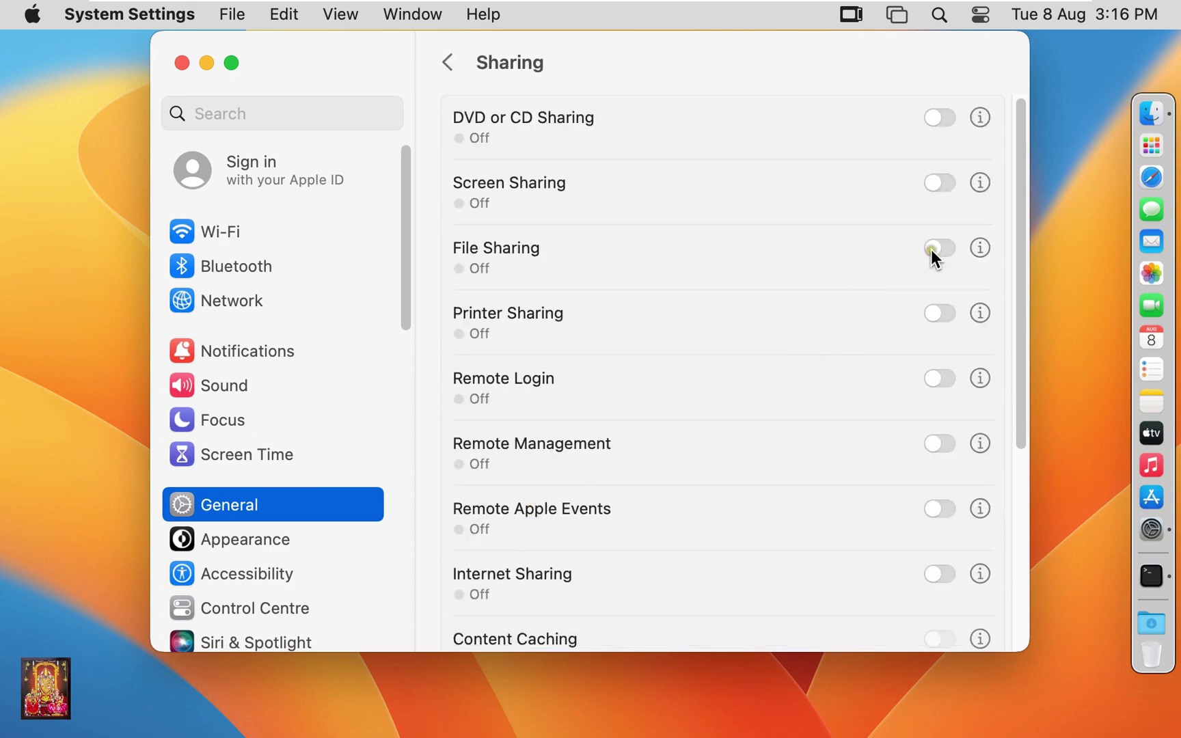
{"action": "left_click", "coordinate": [952, 249]}
{"action": "left_click", "coordinate": [980, 247]}
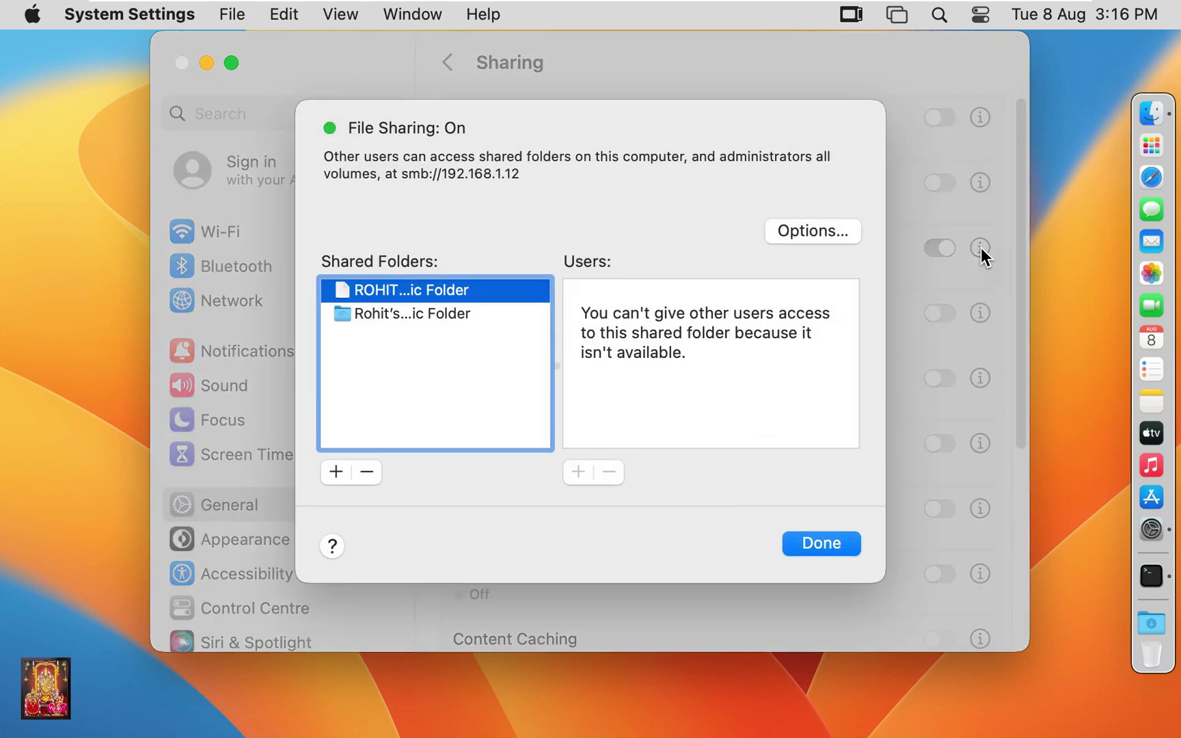
- Add the Data folder to the list of shared folders
{"action": "left_click", "coordinate": [335, 472]}
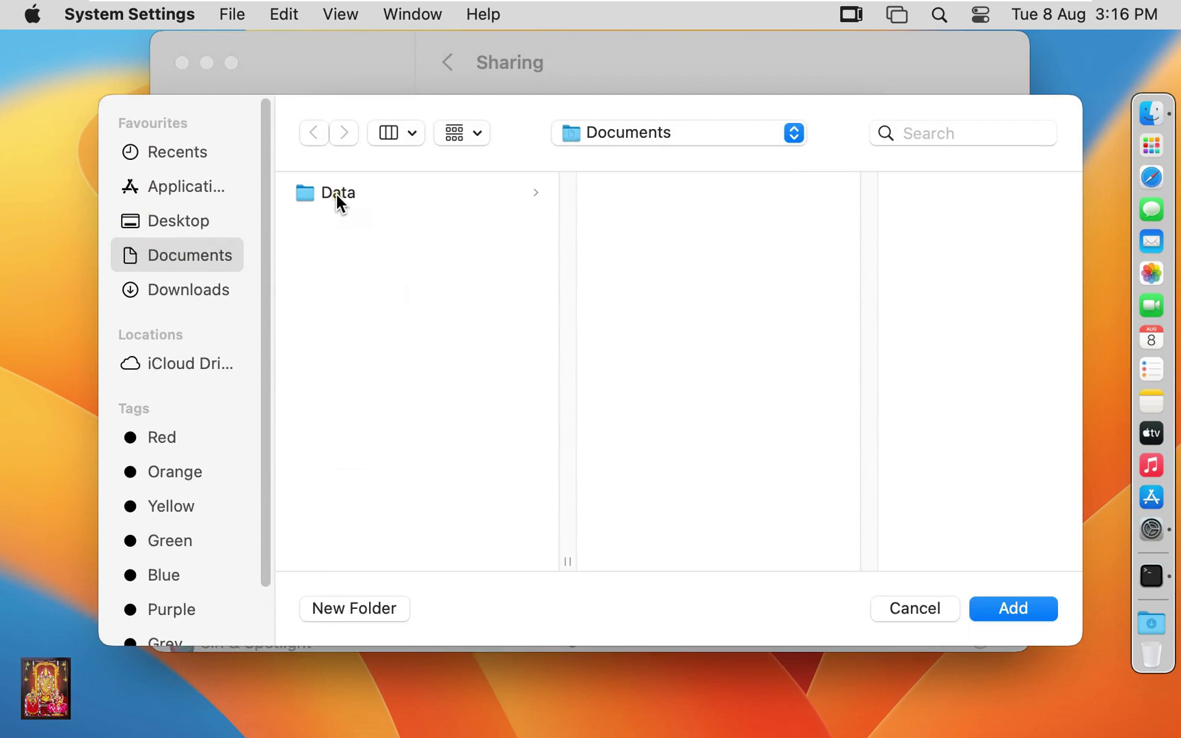
{"action": "left_click", "coordinate": [335, 194]}
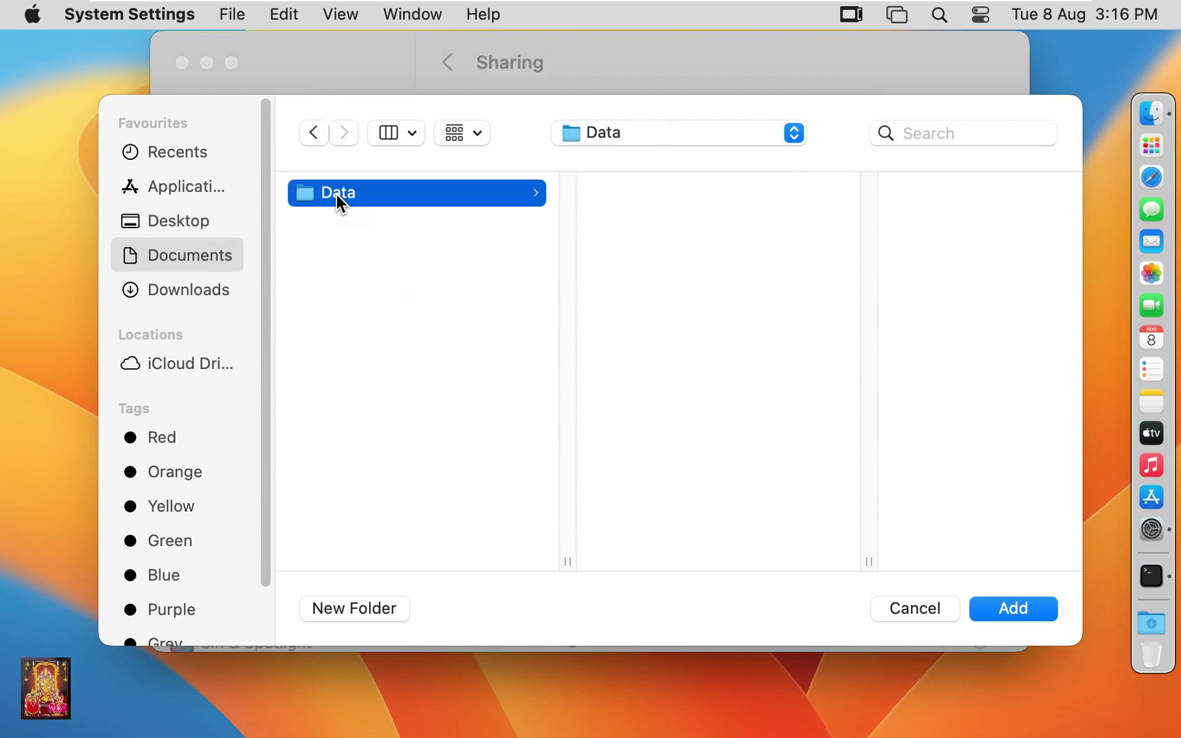
{"action": "left_click", "coordinate": [988, 608]}
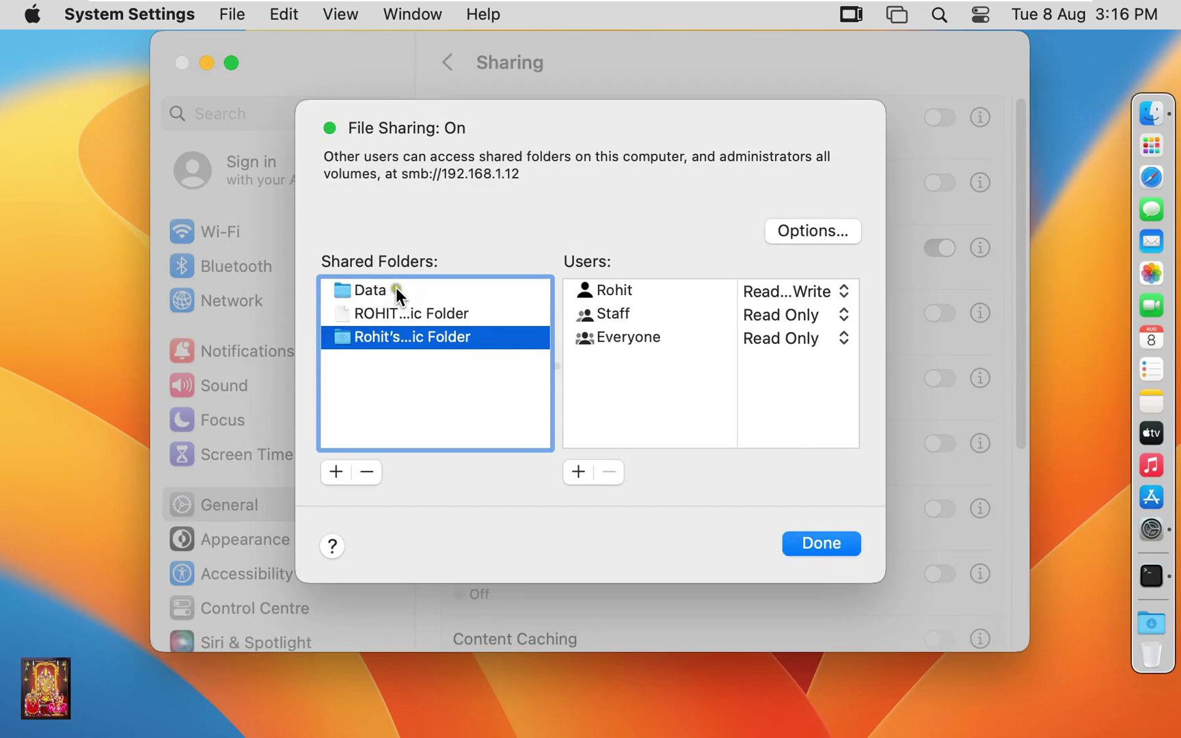
- Enable SMB Windows sharing for the user account with its password, finish, and close System Settings
{"action": "left_click", "coordinate": [811, 231]}
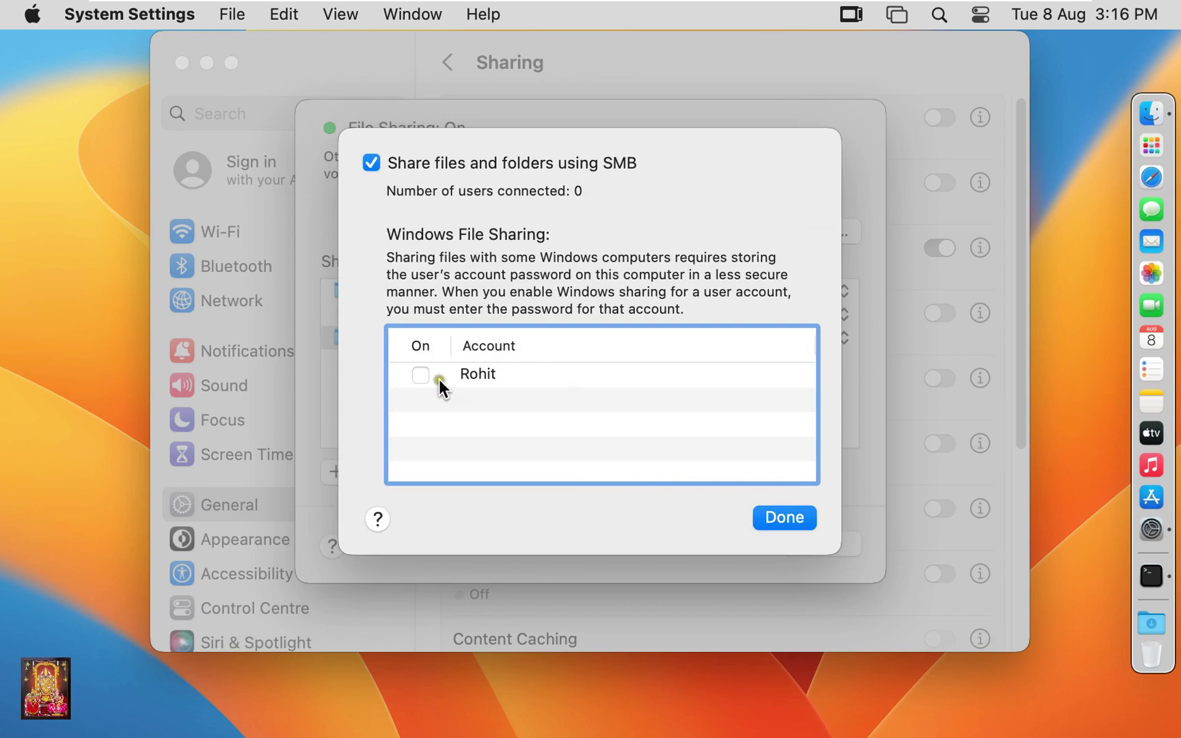
{"action": "left_click", "coordinate": [418, 374]}
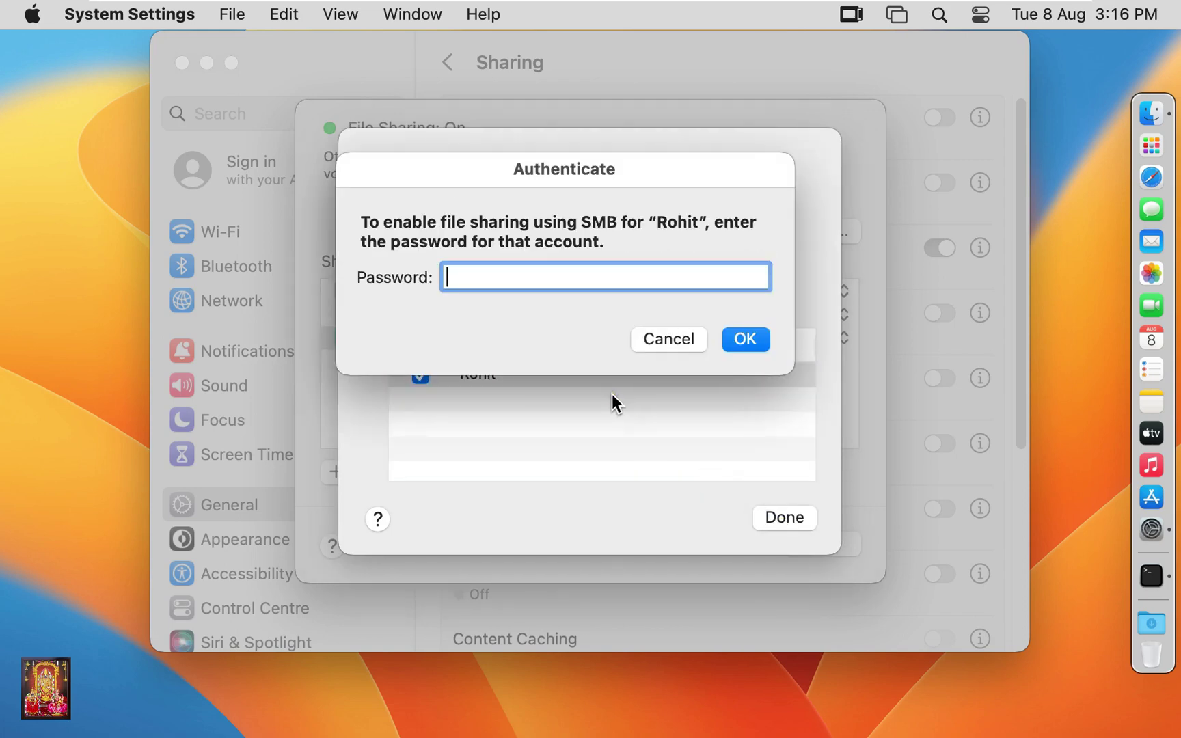
{"action": "type", "text": "•••••••"}
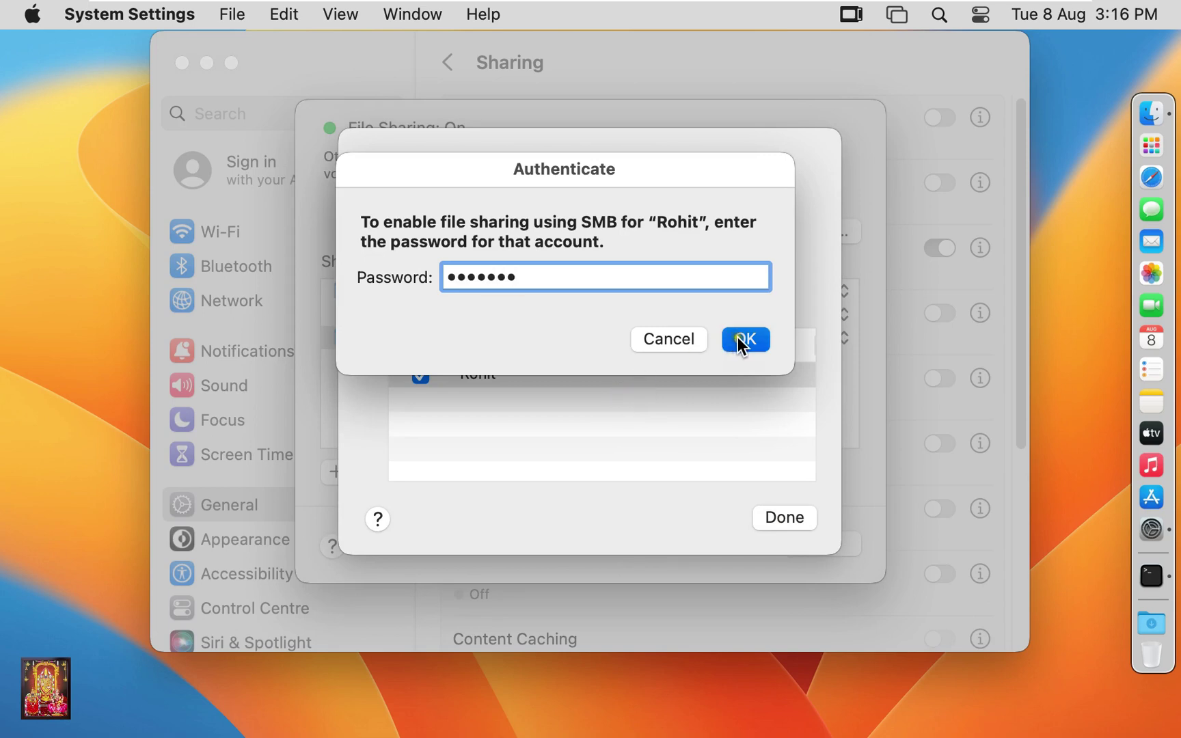
{"action": "left_click", "coordinate": [740, 339]}
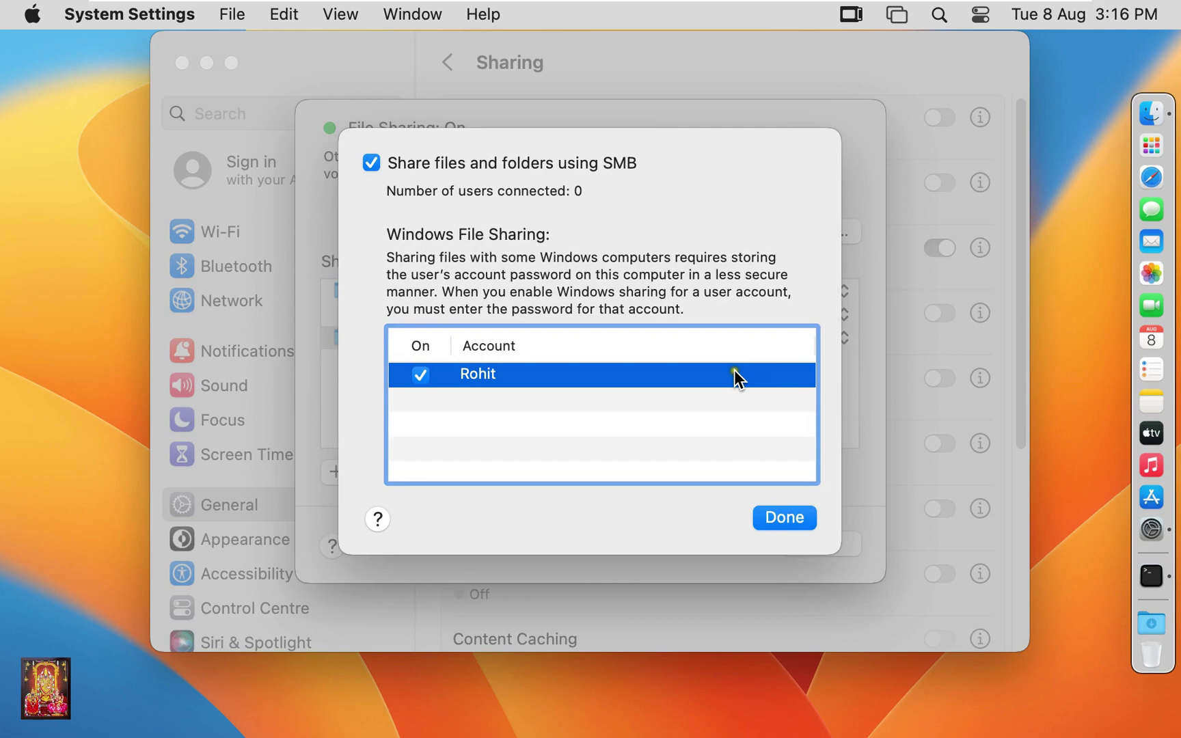
{"action": "left_click", "coordinate": [779, 514]}
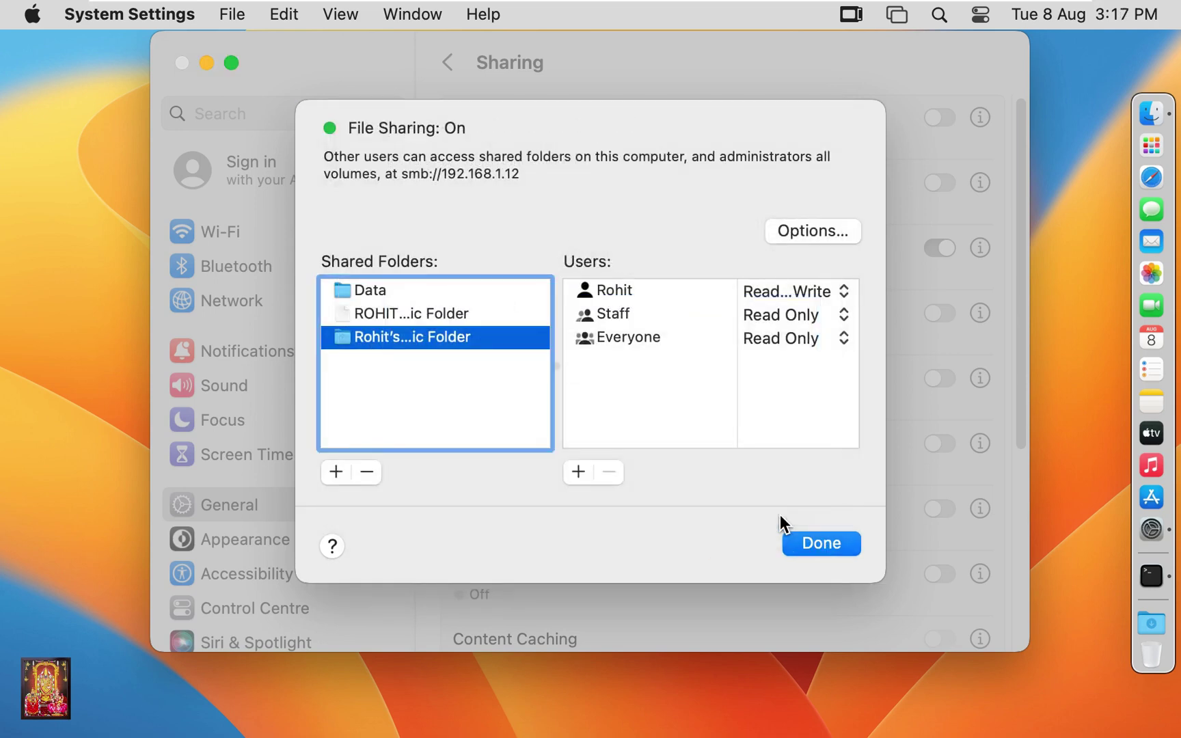
{"action": "left_click", "coordinate": [823, 548]}
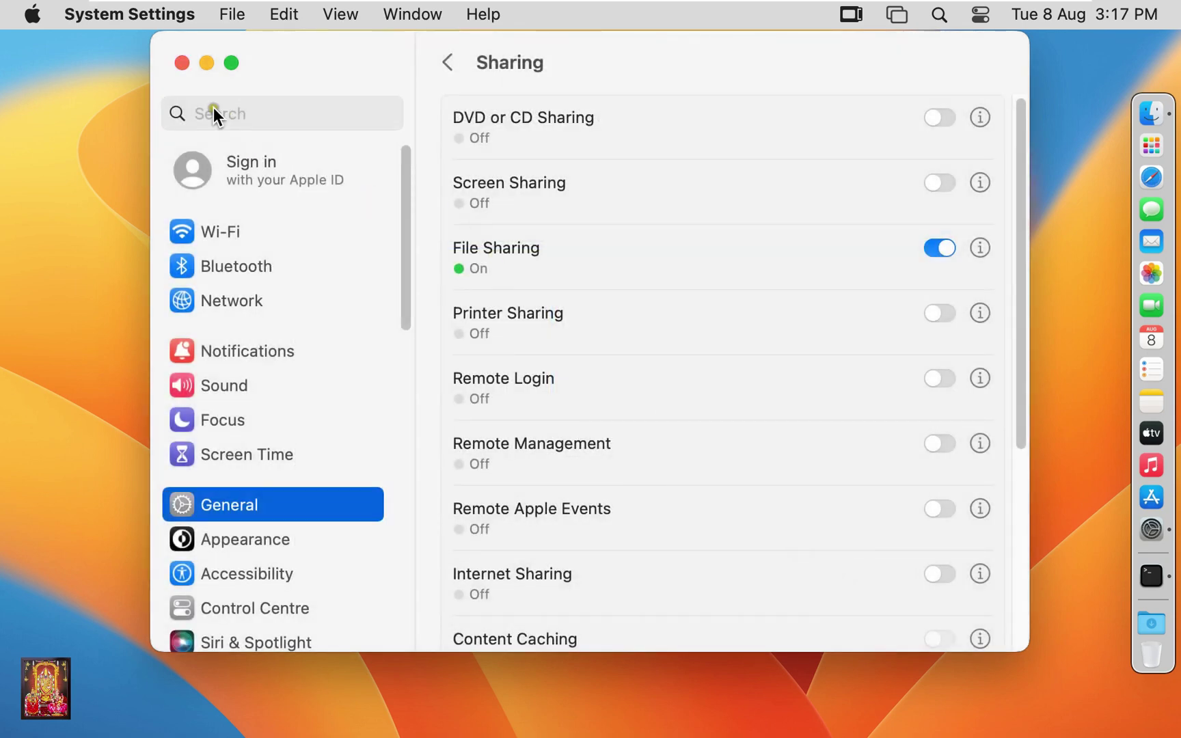
{"action": "left_click", "coordinate": [182, 62]}
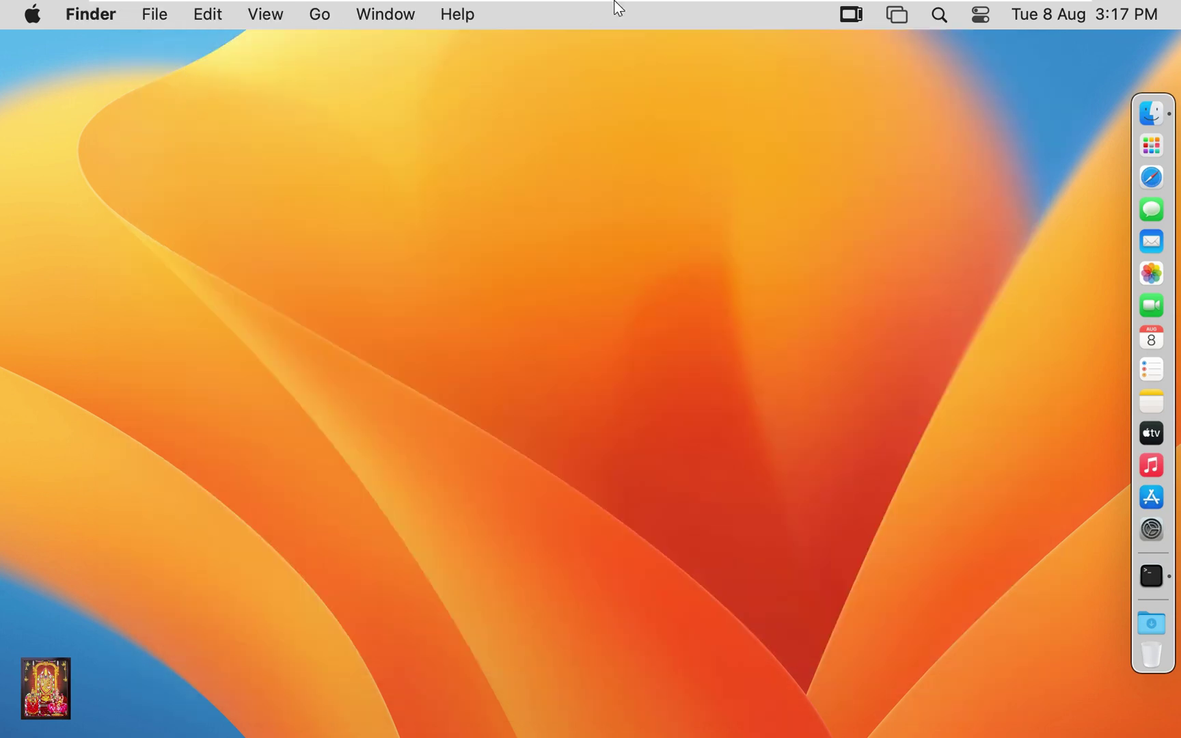
{"action": "left_click", "coordinate": [833, 15]}
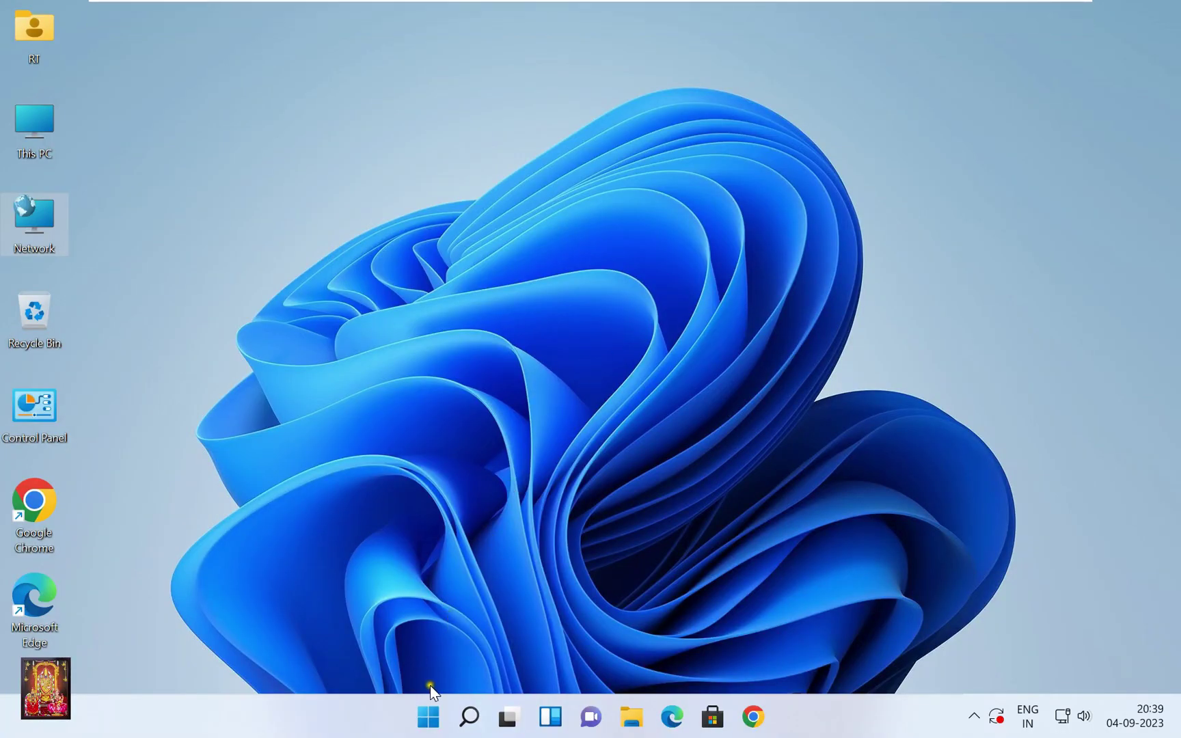
- From Start > Run, connect to the Mac share \\192.168.1.12
{"action": "right_click", "coordinate": [426, 718]}
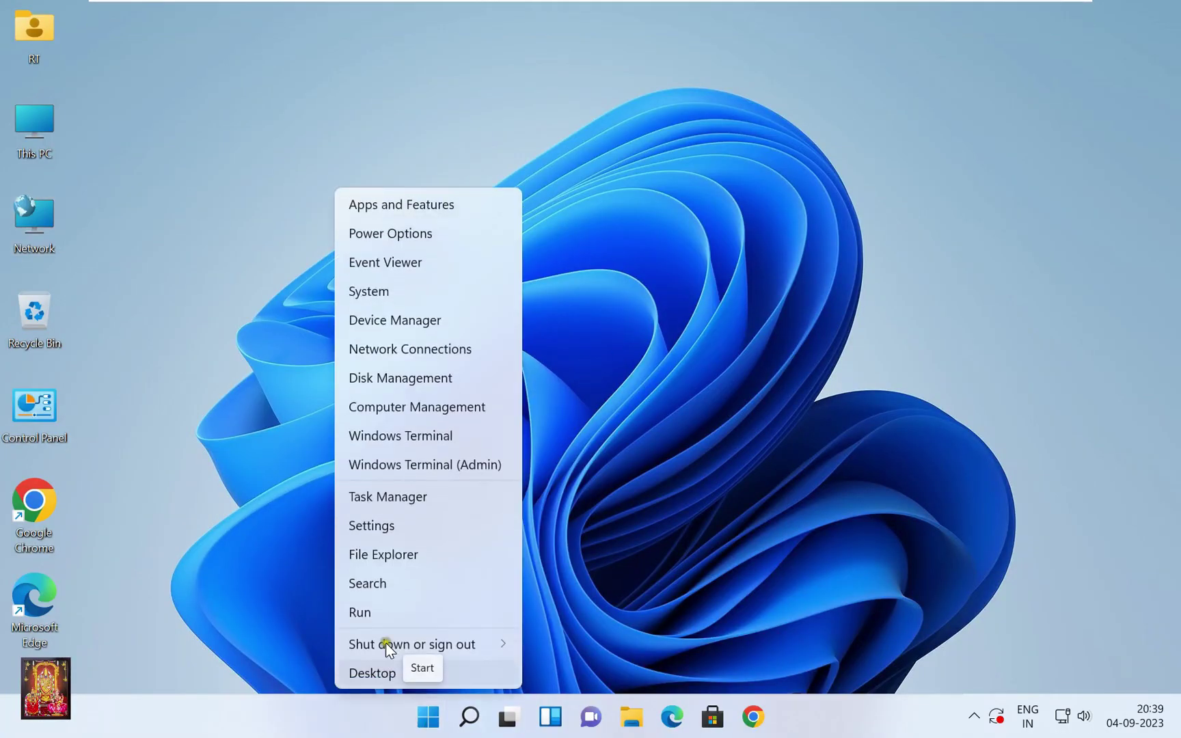
{"action": "left_click", "coordinate": [360, 611]}
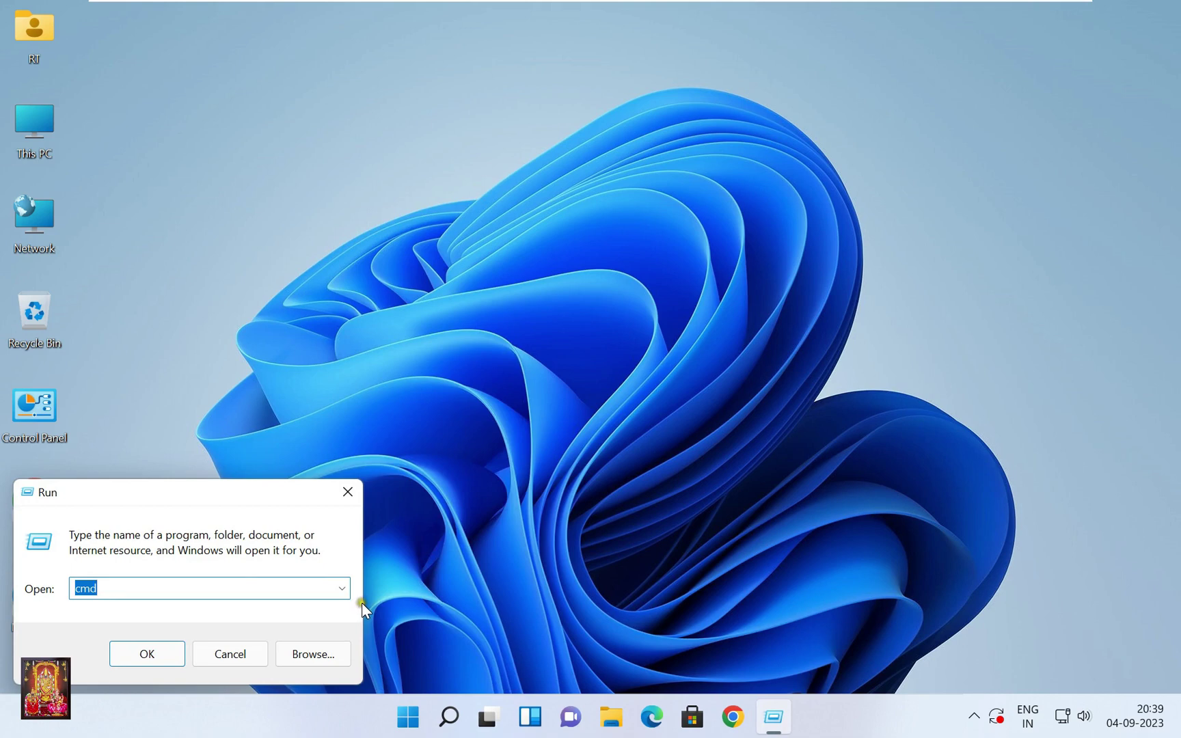
{"action": "type", "text": "\\192"}
{"action": "type", "text": ".16"}
{"action": "type", "text": "8.1."}
{"action": "type", "text": "12"}
{"action": "key", "text": "Return"}
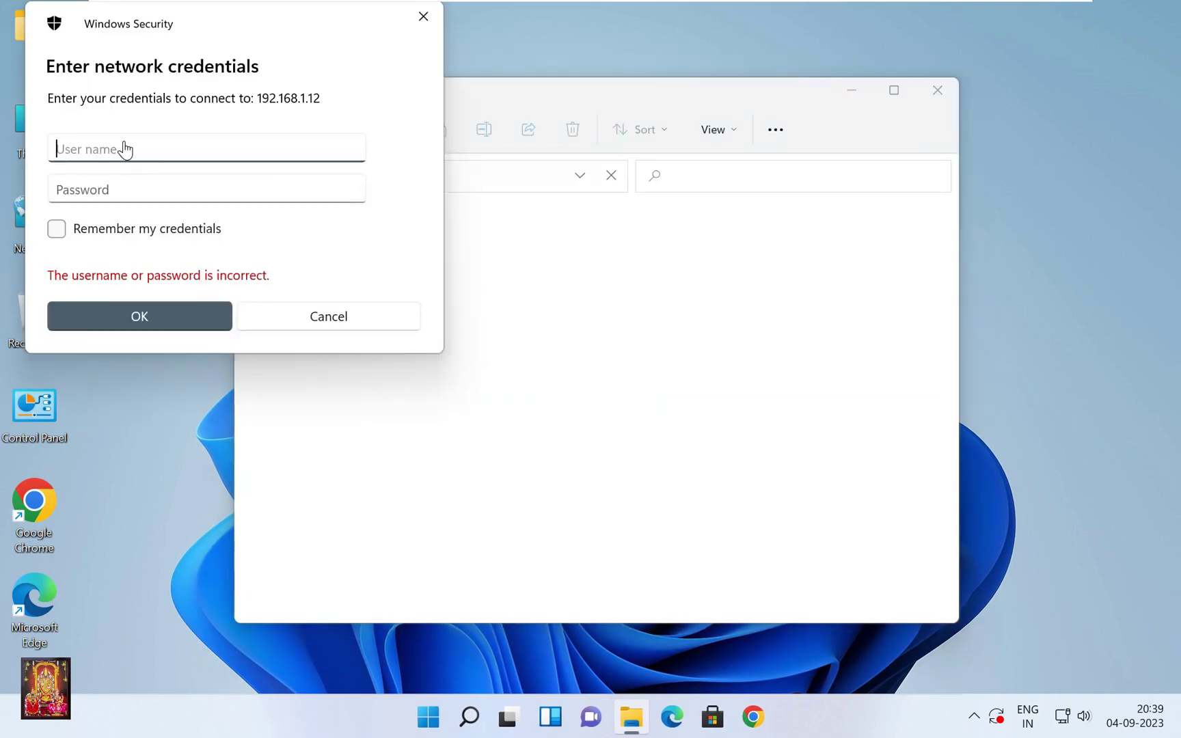
{"action": "type", "text": "rohit"}
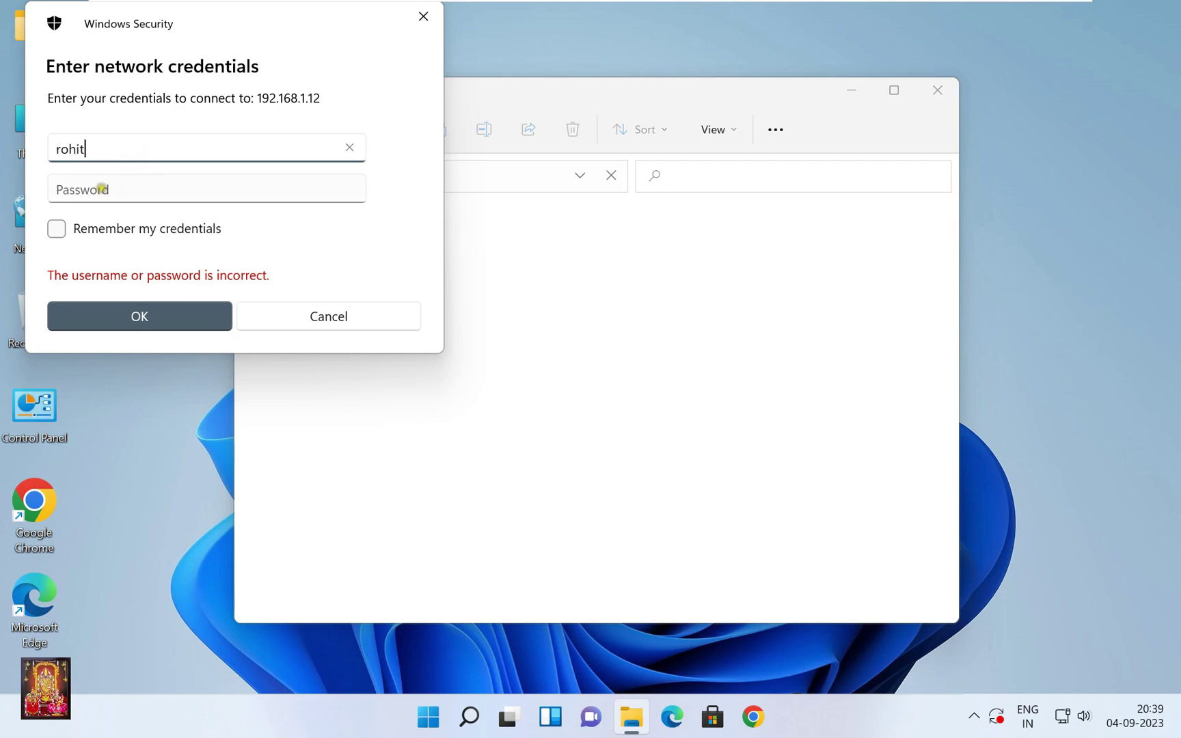
- Sign in with the Mac user name and password to list the shared folders including Data
{"action": "left_click", "coordinate": [99, 189]}
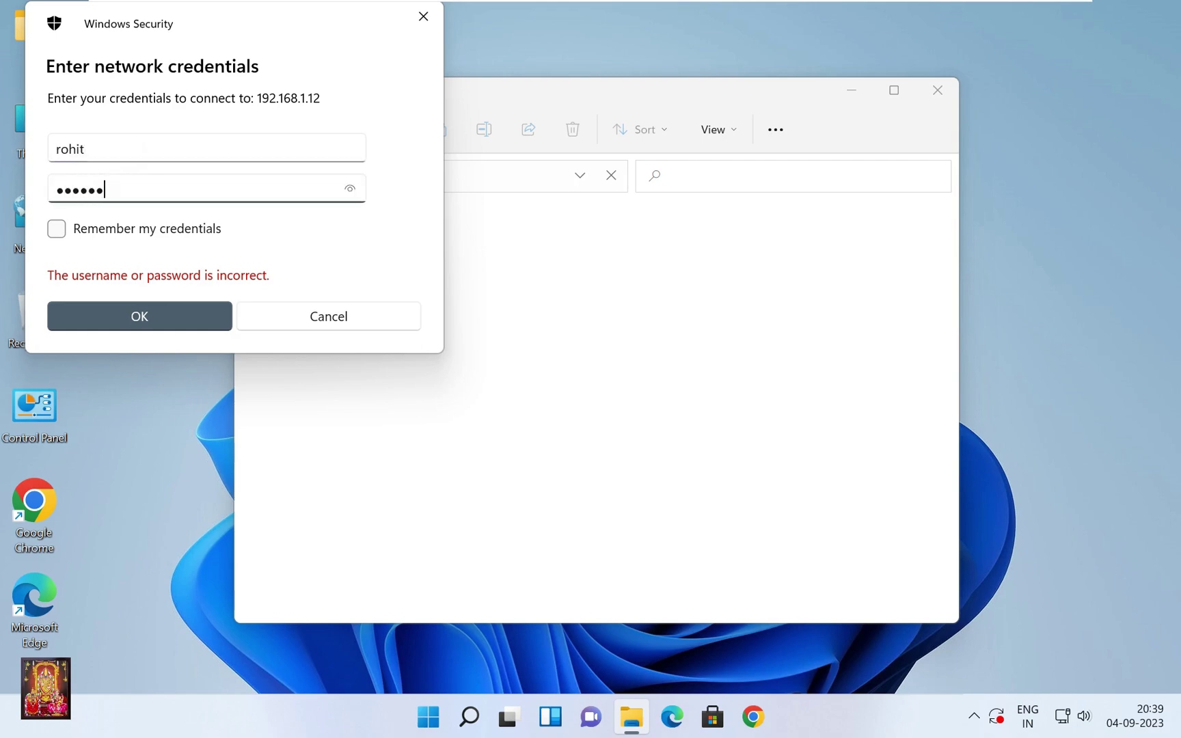
{"action": "left_click", "coordinate": [139, 318]}
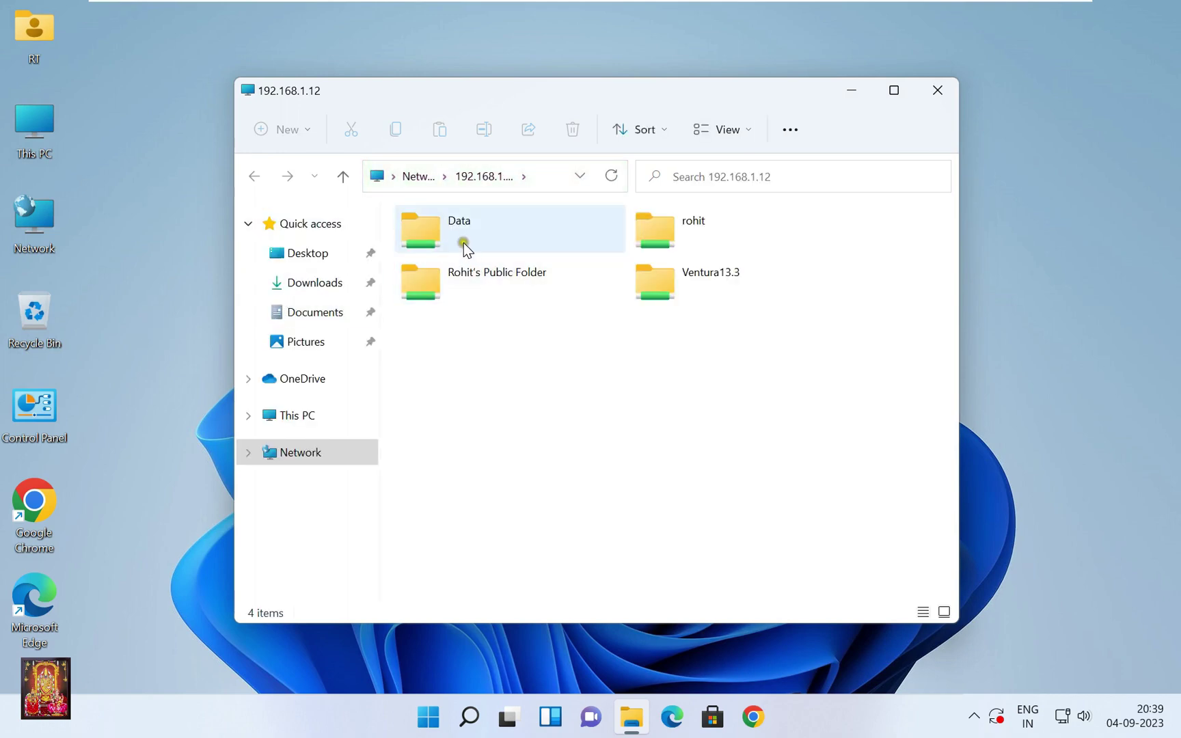
- Inside the Data share, create a new folder named Test
{"action": "left_click", "coordinate": [458, 229]}
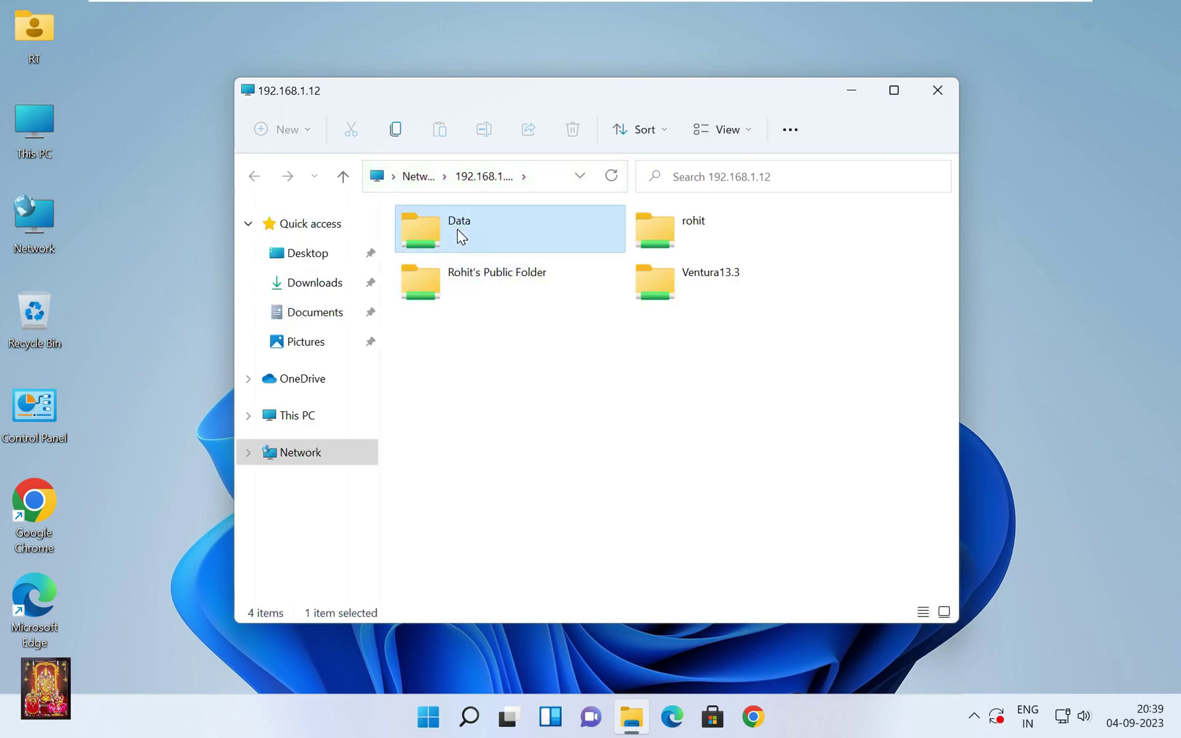
{"action": "double_click", "coordinate": [457, 229]}
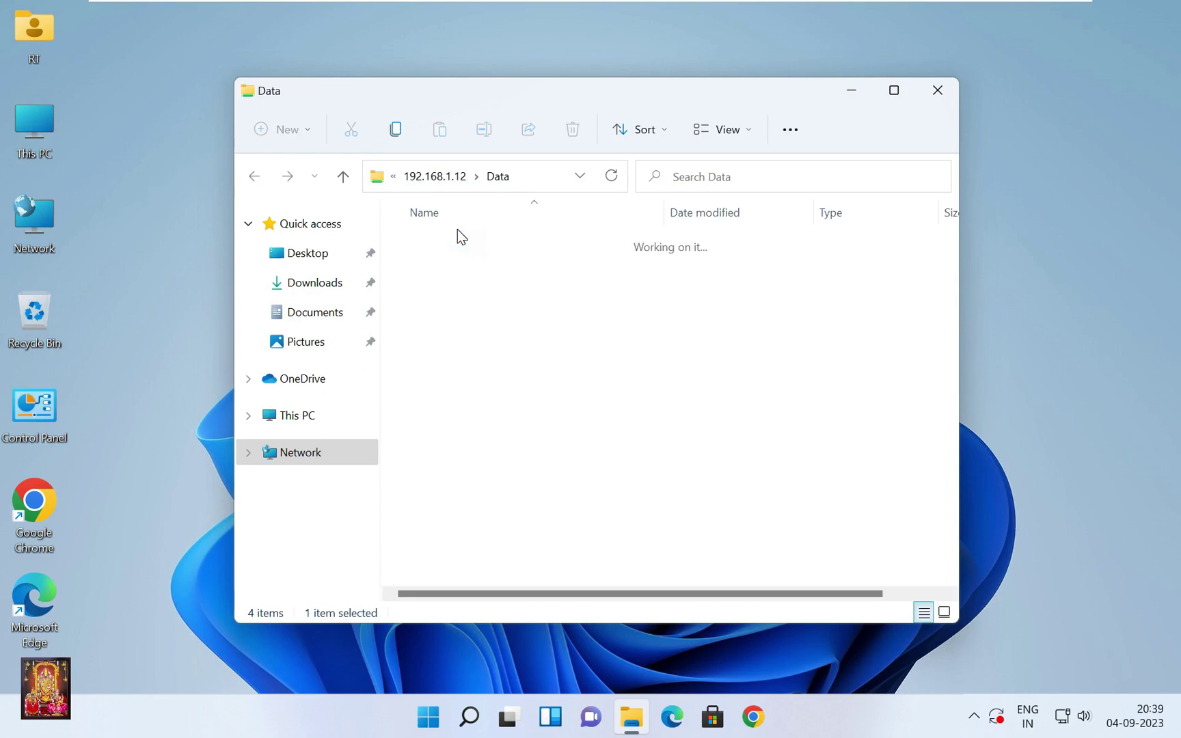
{"action": "right_click", "coordinate": [499, 354]}
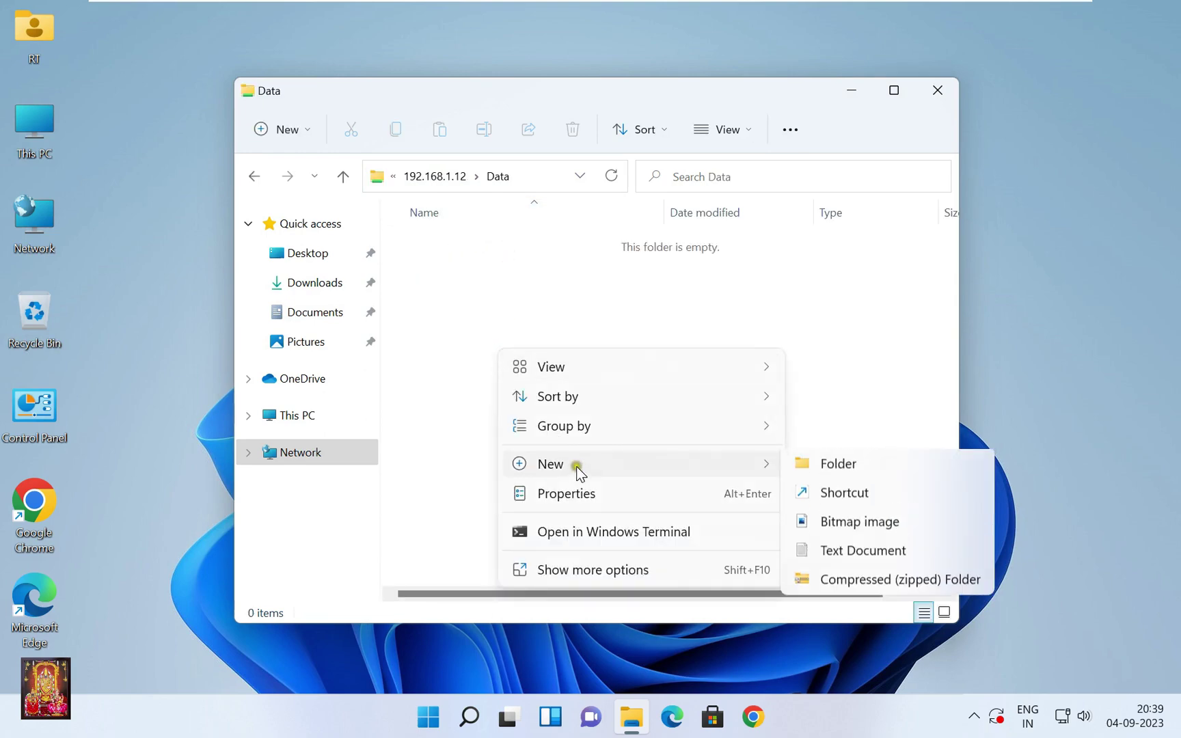
{"action": "left_click", "coordinate": [834, 466]}
{"action": "type", "text": "T"}
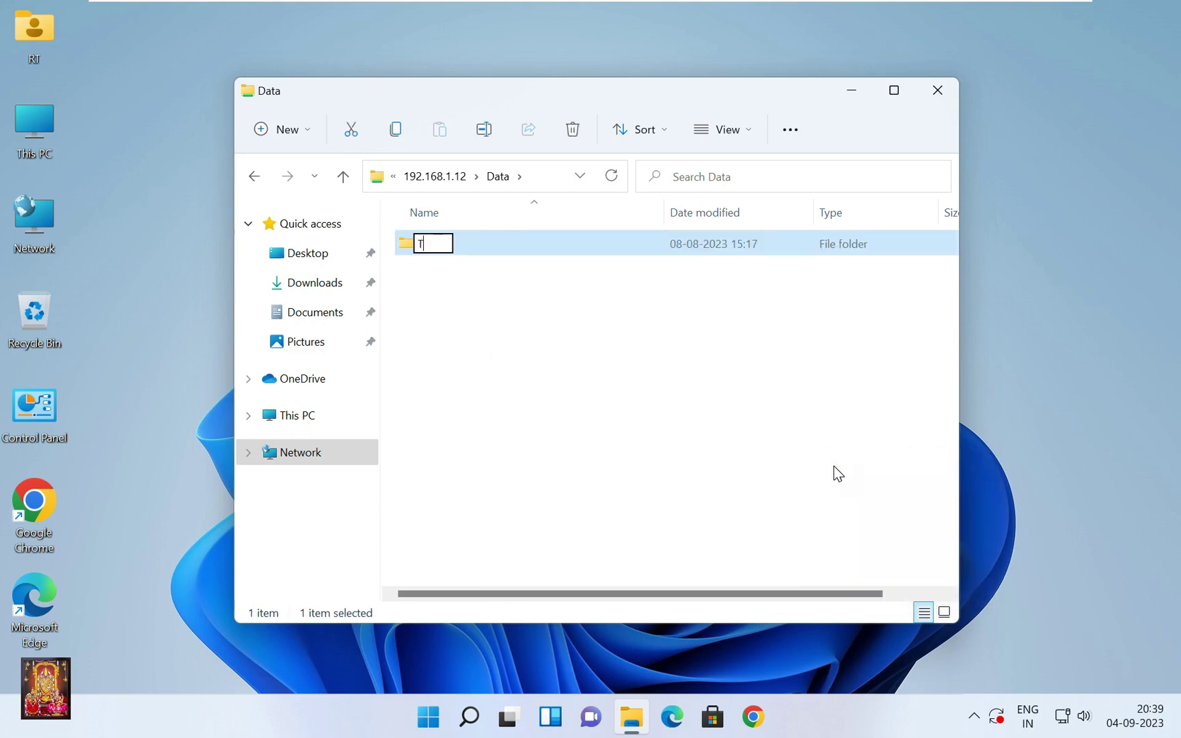
{"action": "type", "text": "est"}
{"action": "left_click", "coordinate": [568, 358]}
- Add a New Text Document with its default name to Data and close the window
{"action": "right_click", "coordinate": [481, 349]}
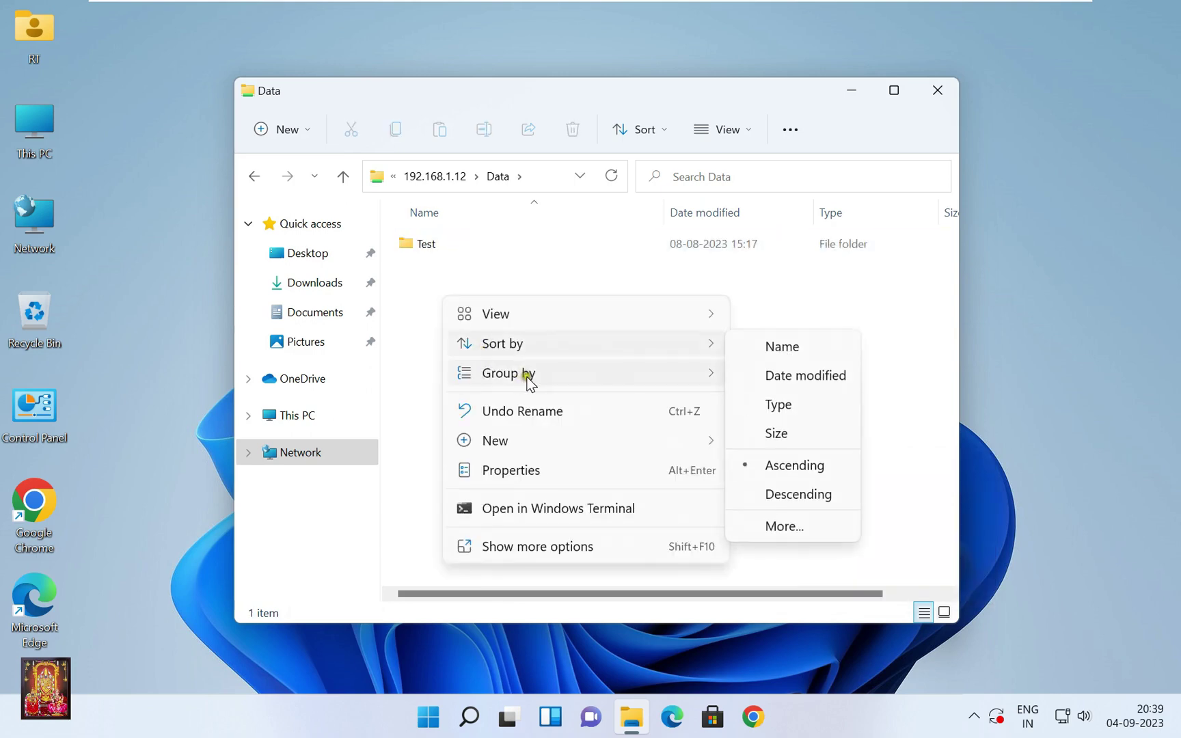
{"action": "left_click", "coordinate": [803, 532]}
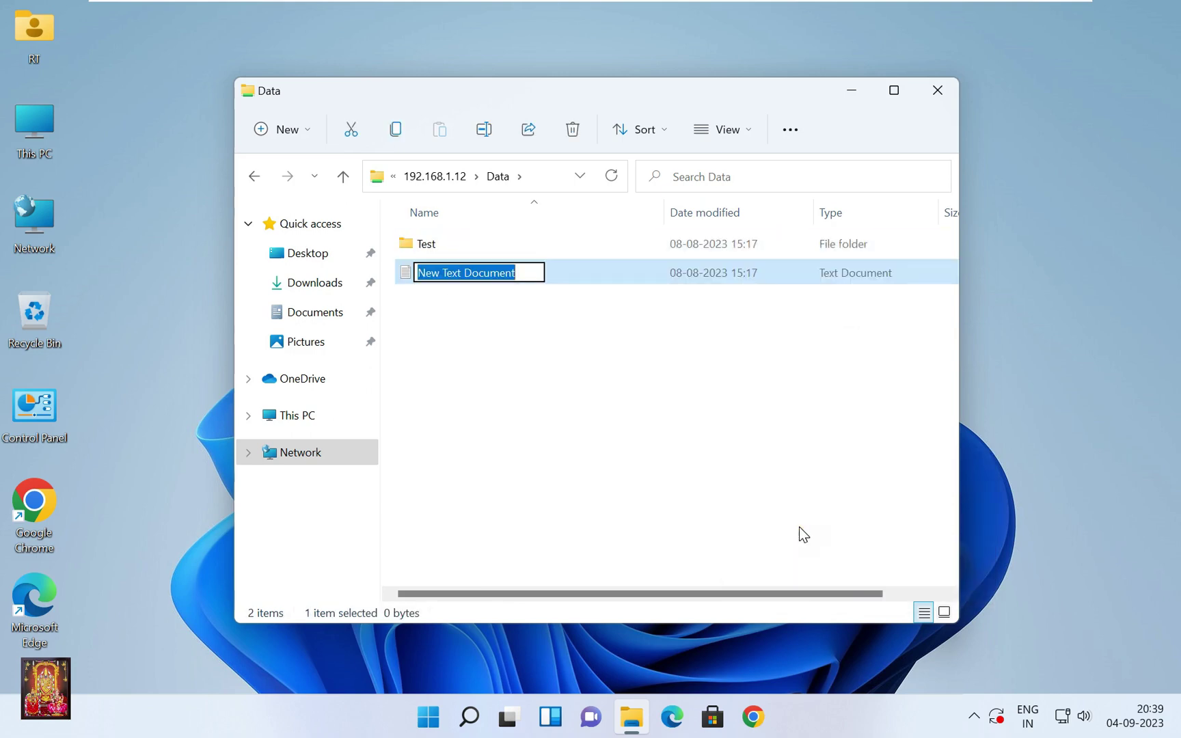
{"action": "left_click", "coordinate": [803, 526]}
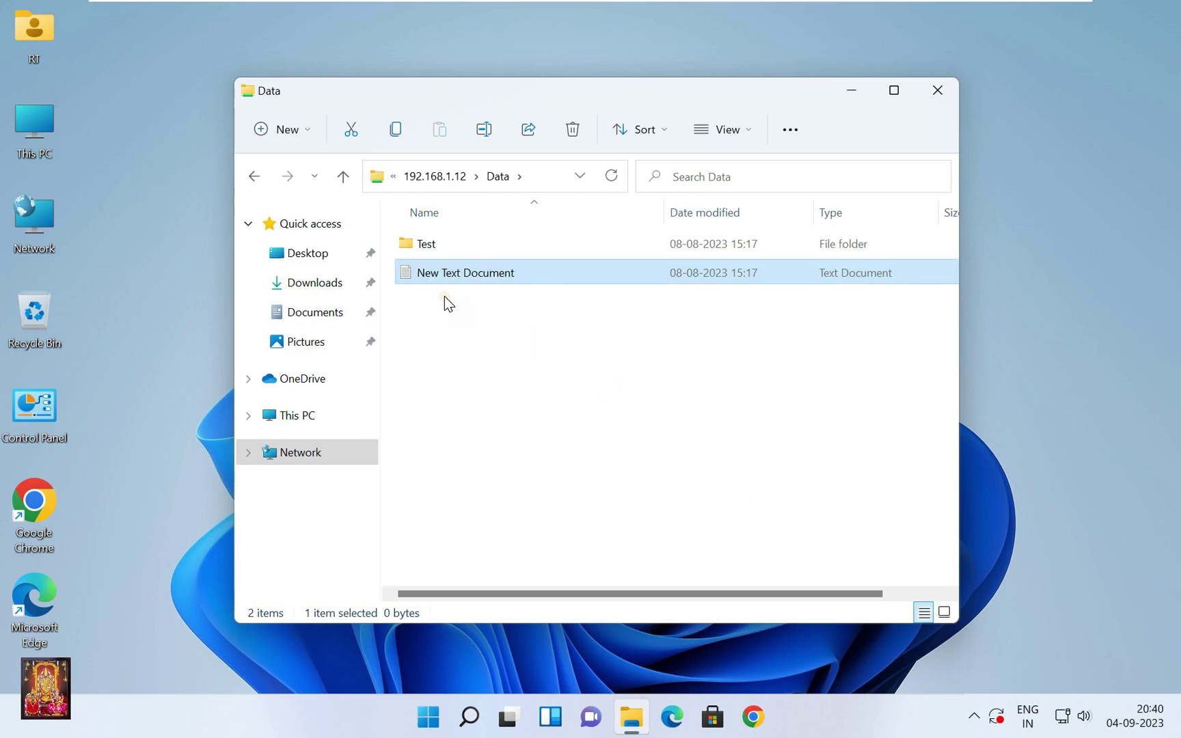
{"action": "left_click", "coordinate": [936, 94]}
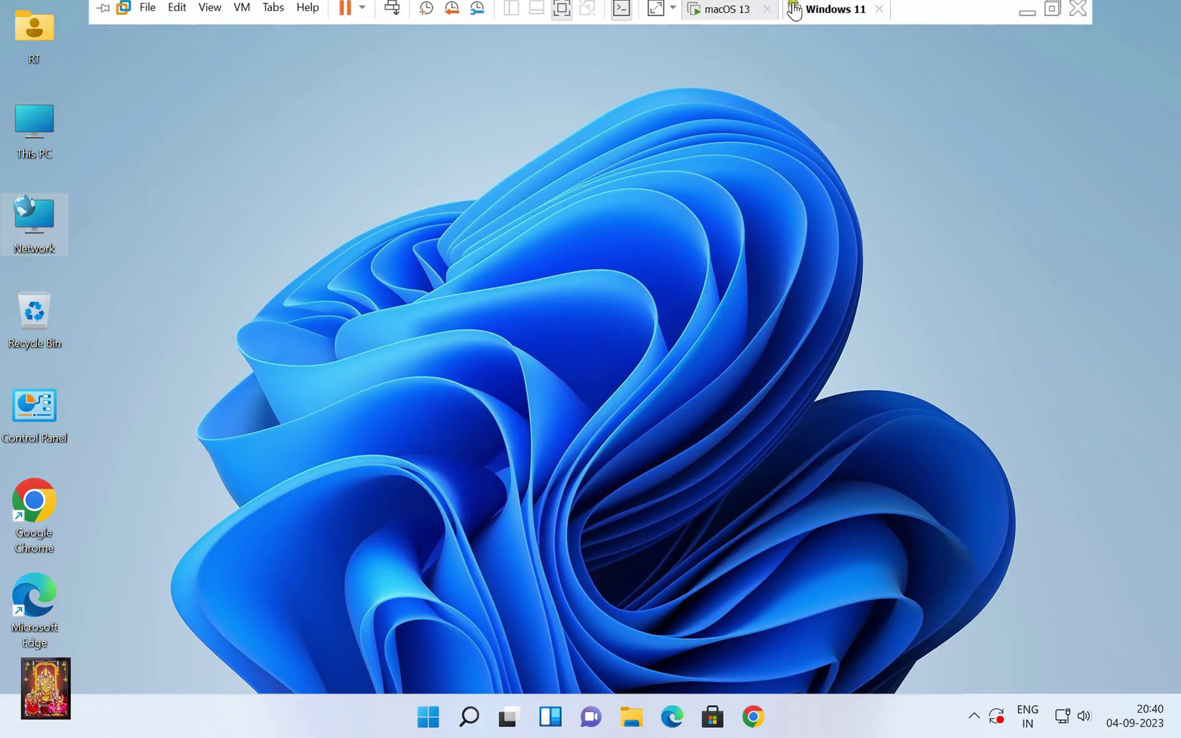
- On the Mac, view Documents > Data in Finder to confirm Test and New Text Document.txt, then close it
{"action": "left_click", "coordinate": [734, 14]}
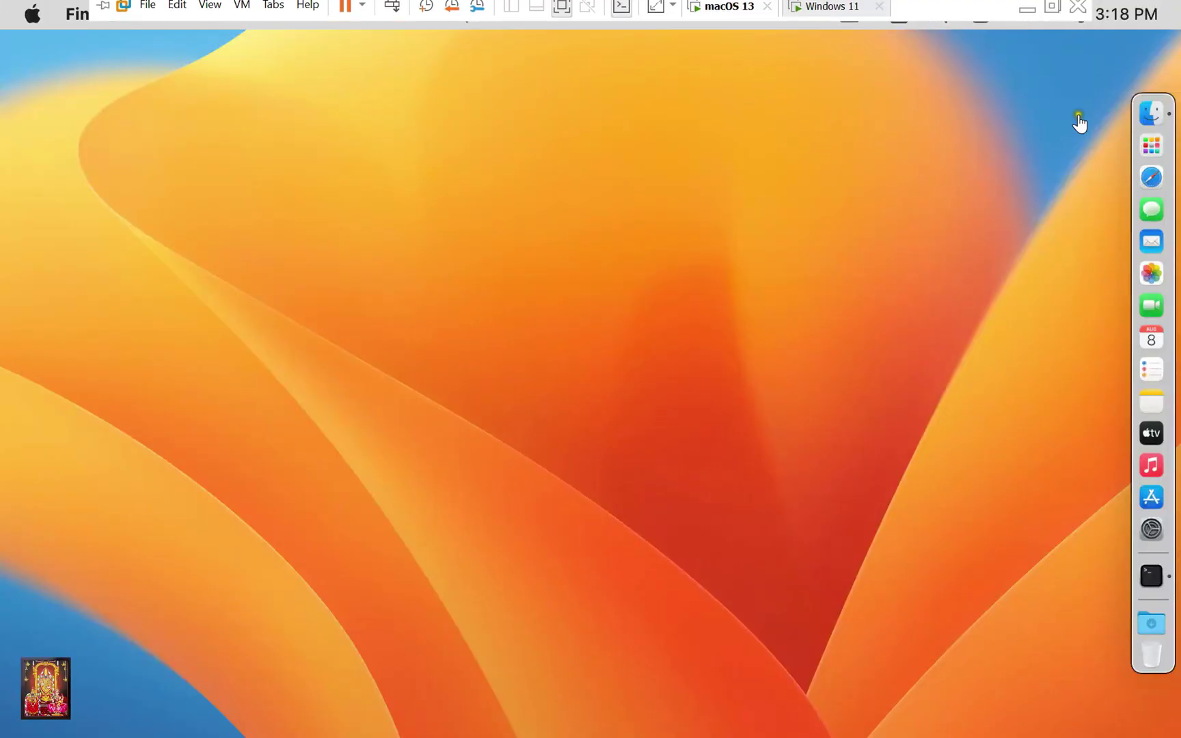
{"action": "left_click", "coordinate": [1149, 115]}
{"action": "left_click", "coordinate": [93, 282]}
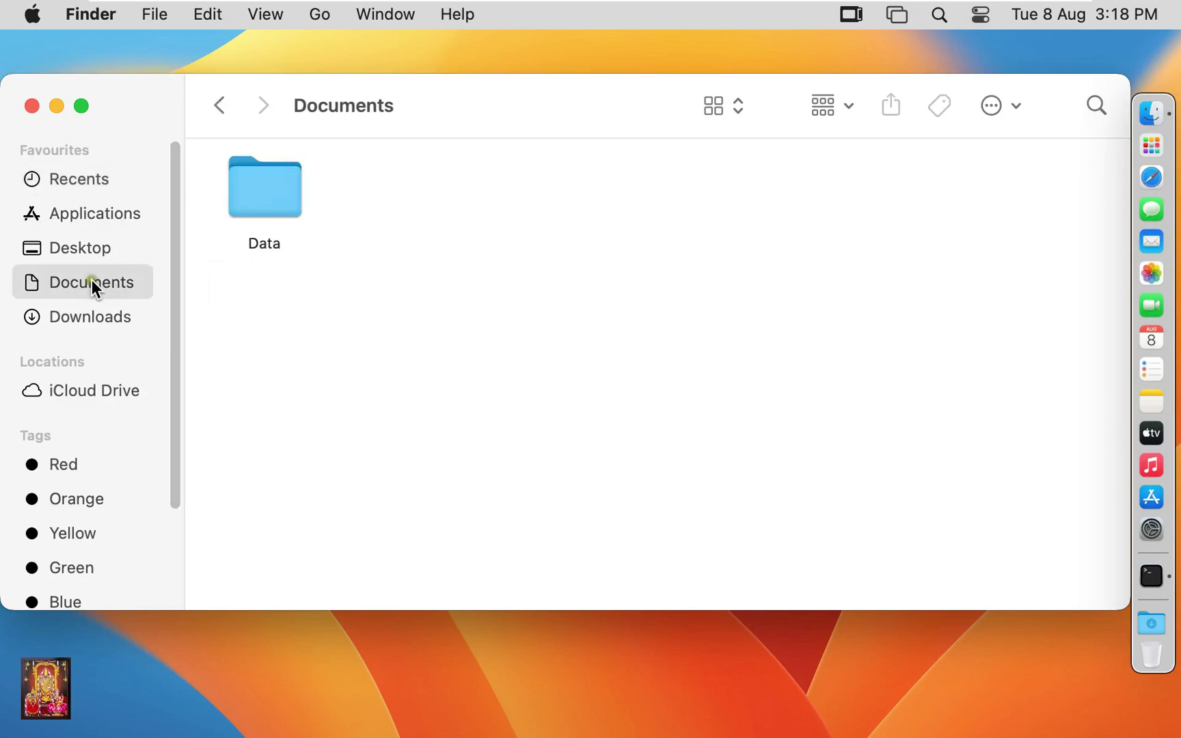
{"action": "double_click", "coordinate": [282, 199]}
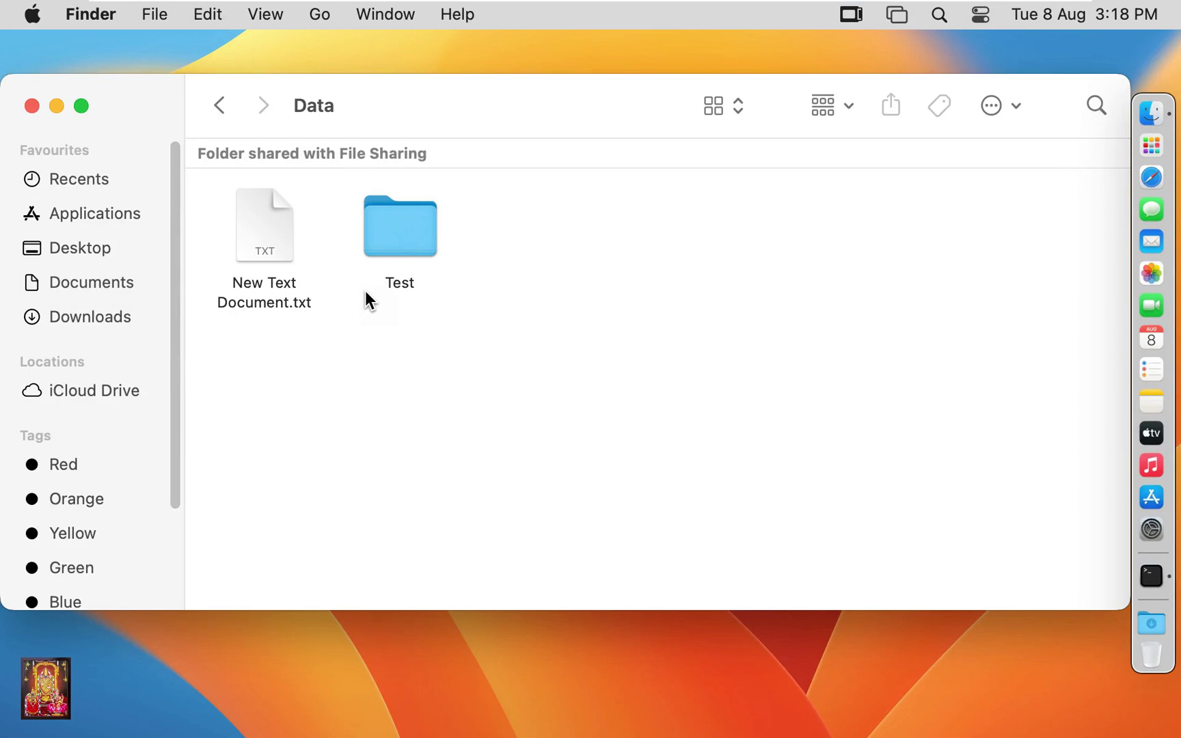
{"action": "left_click", "coordinate": [32, 106]}
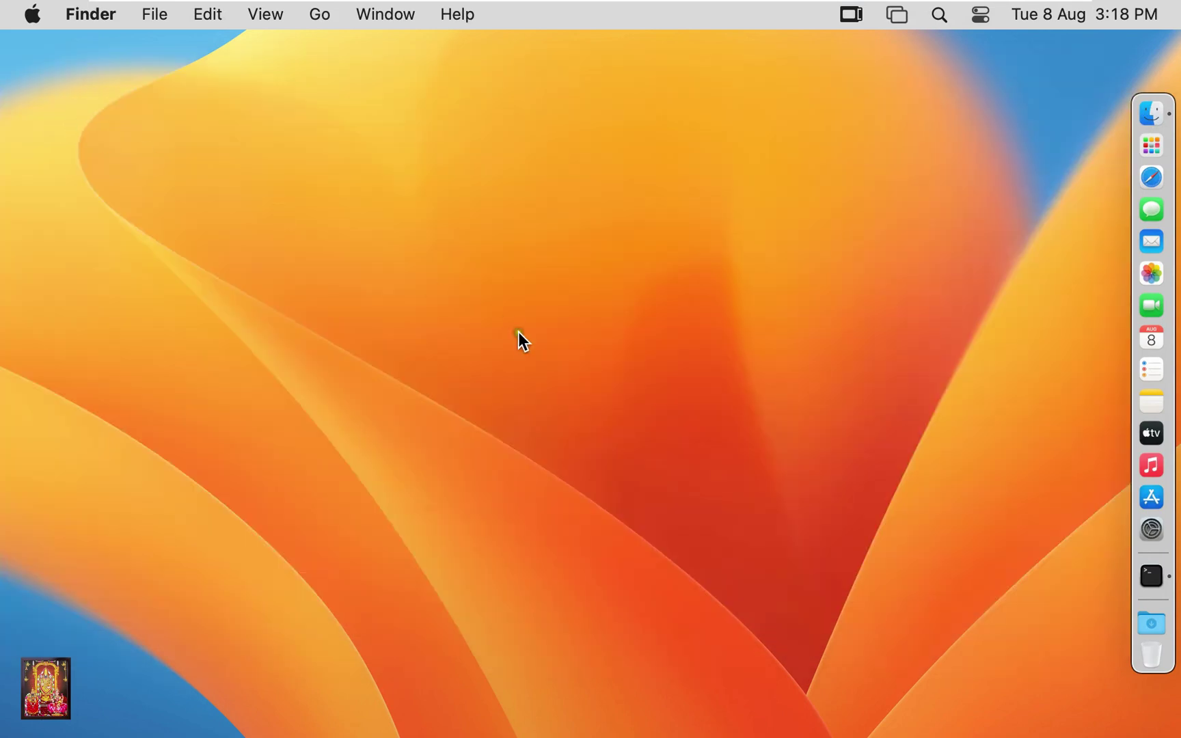